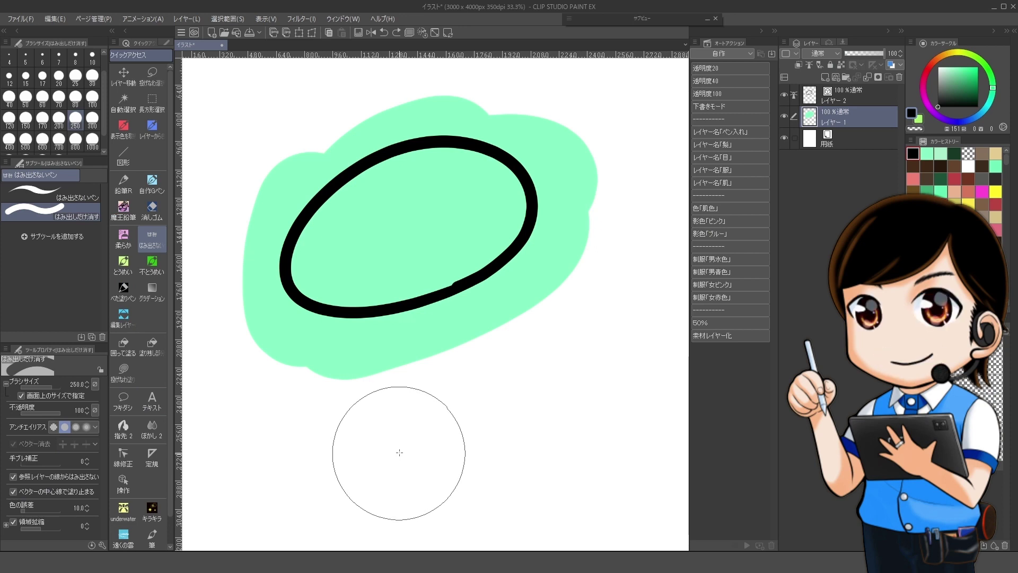
Step: Erase the green paint outside the black oval outline on レイヤー 1 using the はみ出しだけ消す eraser
mouse_move(400, 452)
mouse_down()
mouse_move(390, 370)
mouse_move(459, 335)
mouse_move(557, 202)
mouse_move(450, 122)
mouse_move(273, 229)
mouse_move(392, 353)
mouse_move(440, 334)
mouse_up()
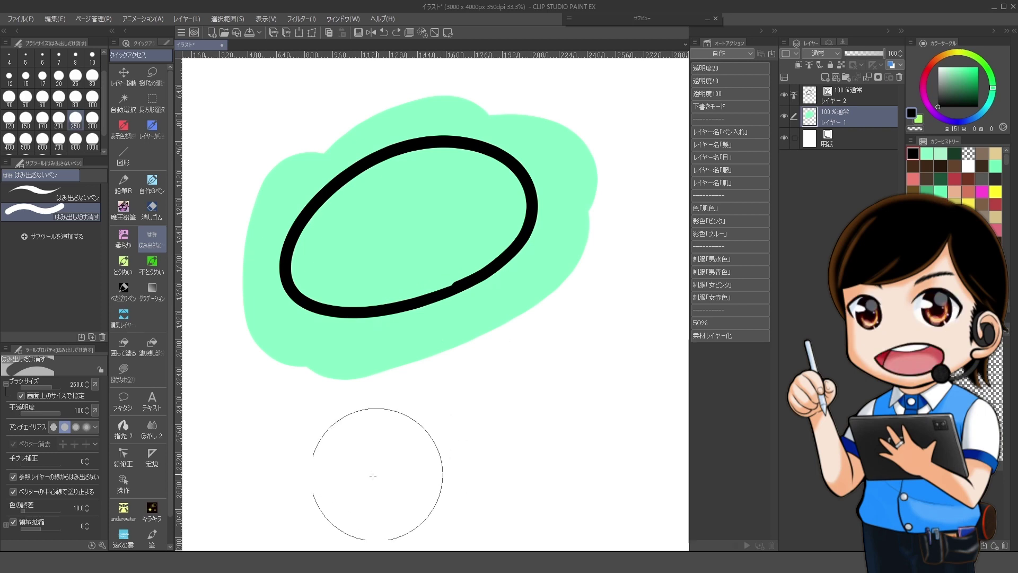
mouse_move(380, 447)
mouse_down()
mouse_move(375, 351)
mouse_move(486, 312)
mouse_move(533, 278)
mouse_move(563, 215)
mouse_move(507, 123)
mouse_move(299, 170)
mouse_move(292, 352)
mouse_move(418, 314)
mouse_up()
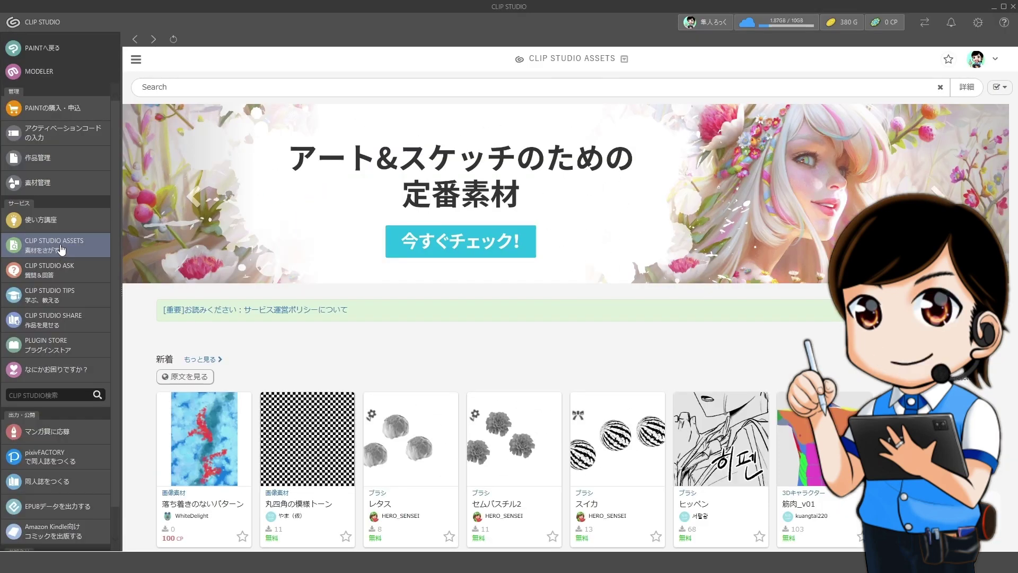
Step: Search CLIP STUDIO ASSETS for はみ出しだけ消す and open the はみ出さないペン material set
click(183, 86)
text(hamishidashidake)
key(space)
text(kesu)
key(space)
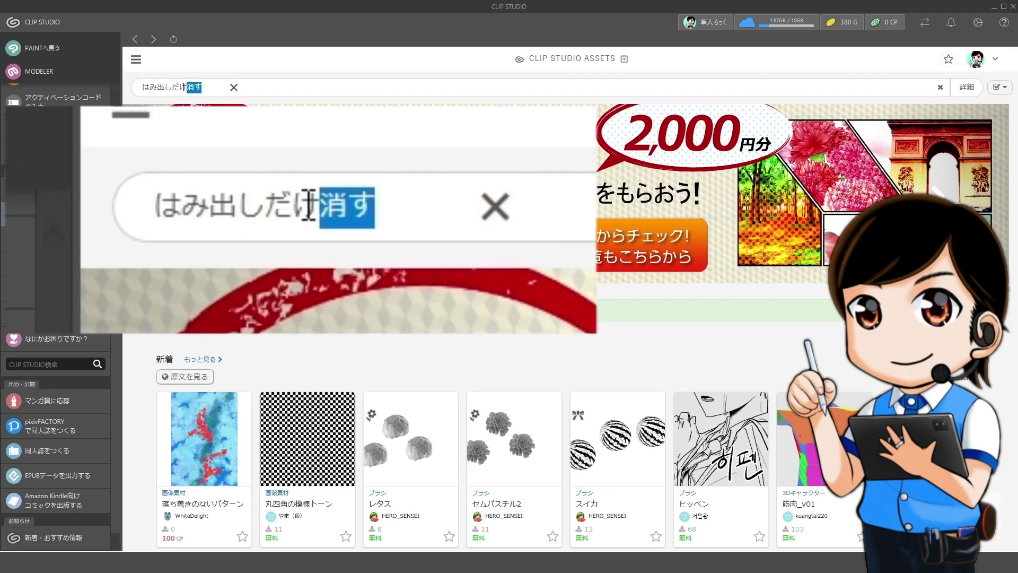
key(Return)
key(Return)
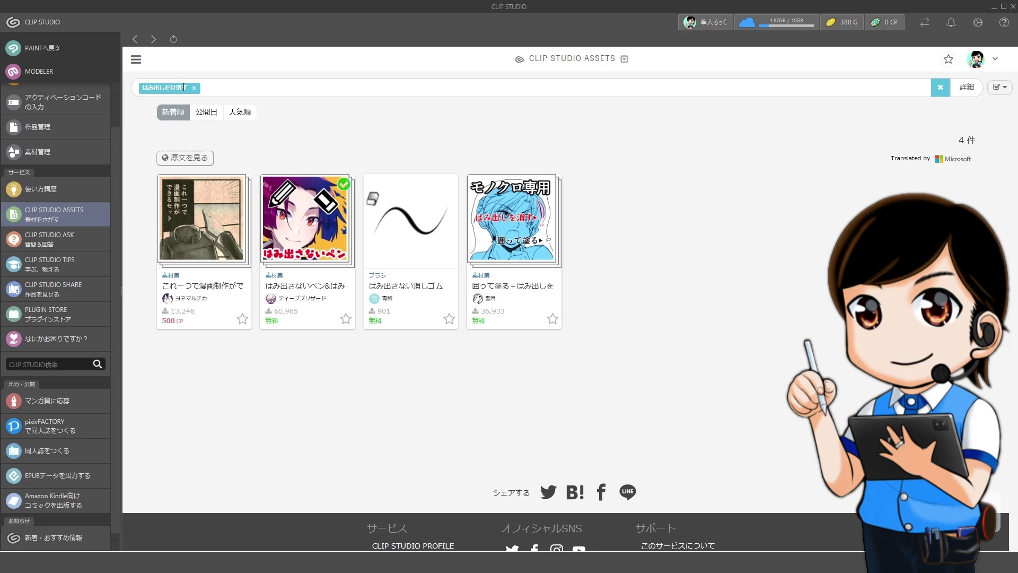
click(307, 222)
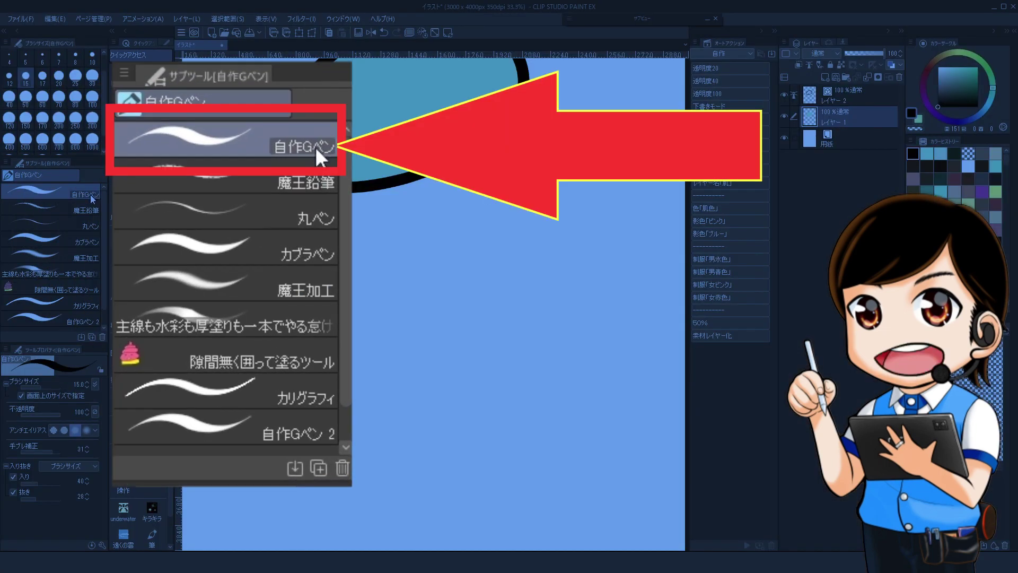
Step: Duplicate the 自作Gペン sub tool, accepting the suggested name and icon
right_click(88, 196)
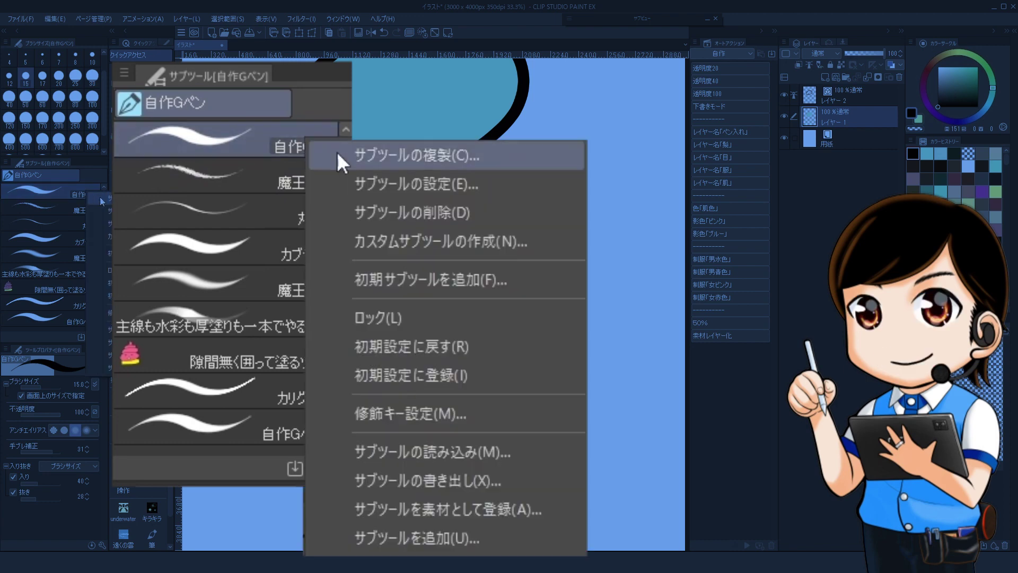
click(497, 161)
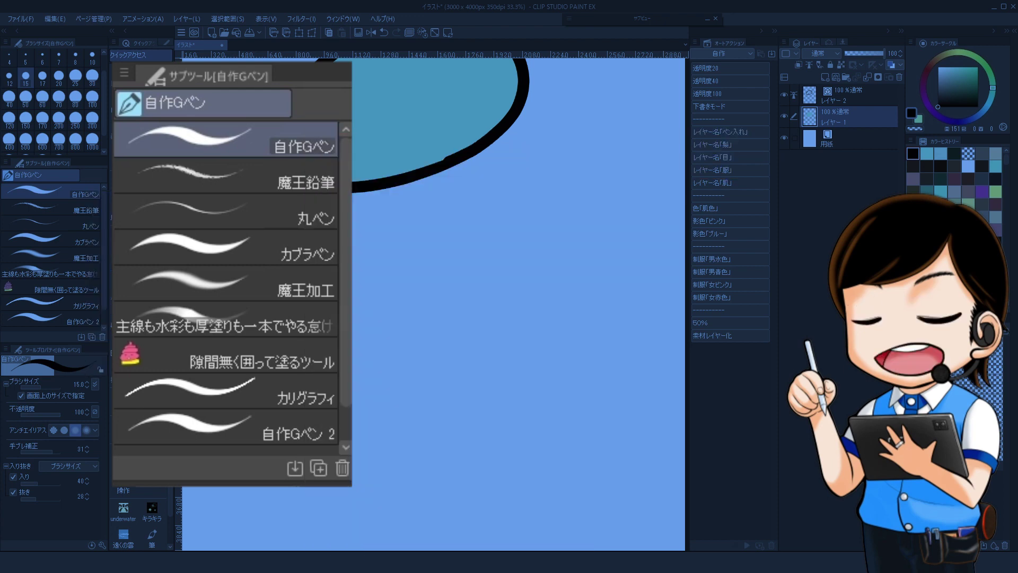
click(92, 337)
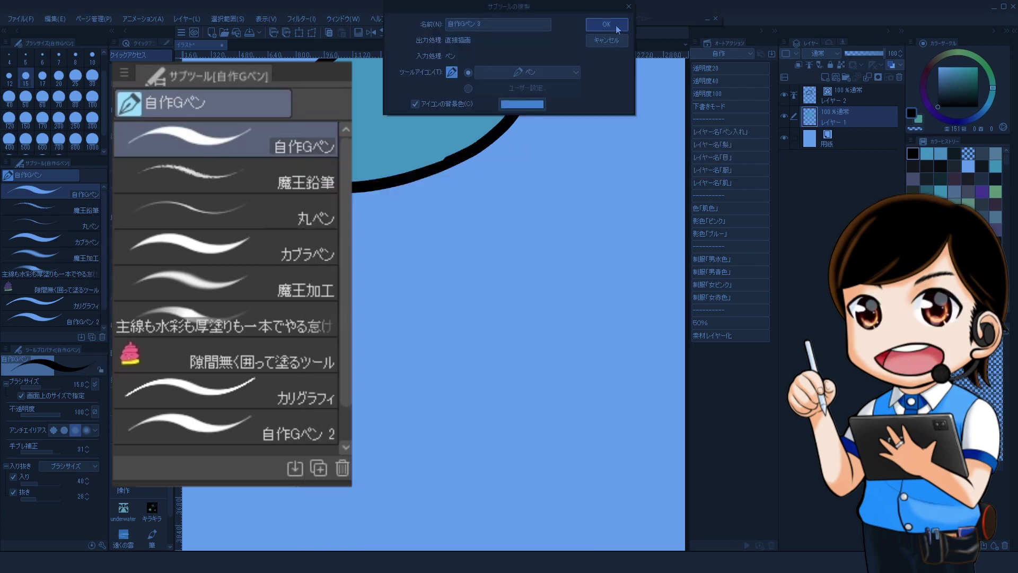
key(Return)
Step: Rename the duplicated pen as Gペン(はみ出さない) and set its icon background color to green (HEX 35AE1A)
scroll(105, 300, down, 2)
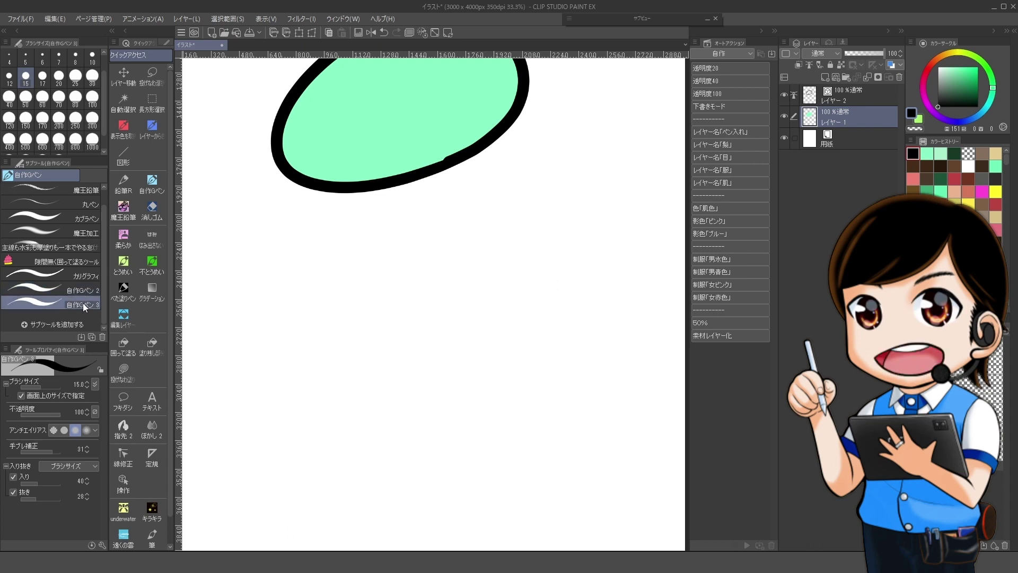
right_click(82, 305)
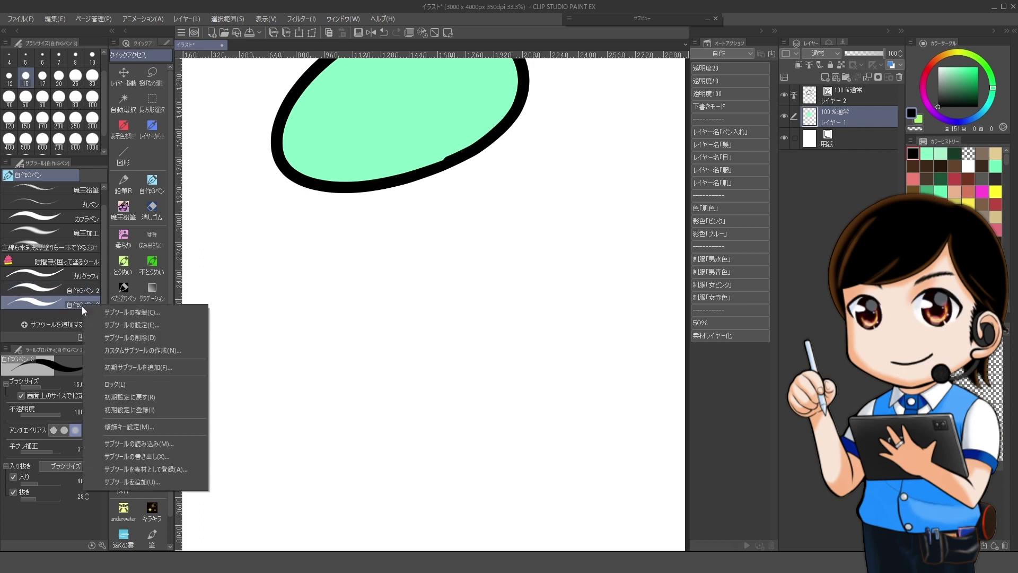
click(152, 328)
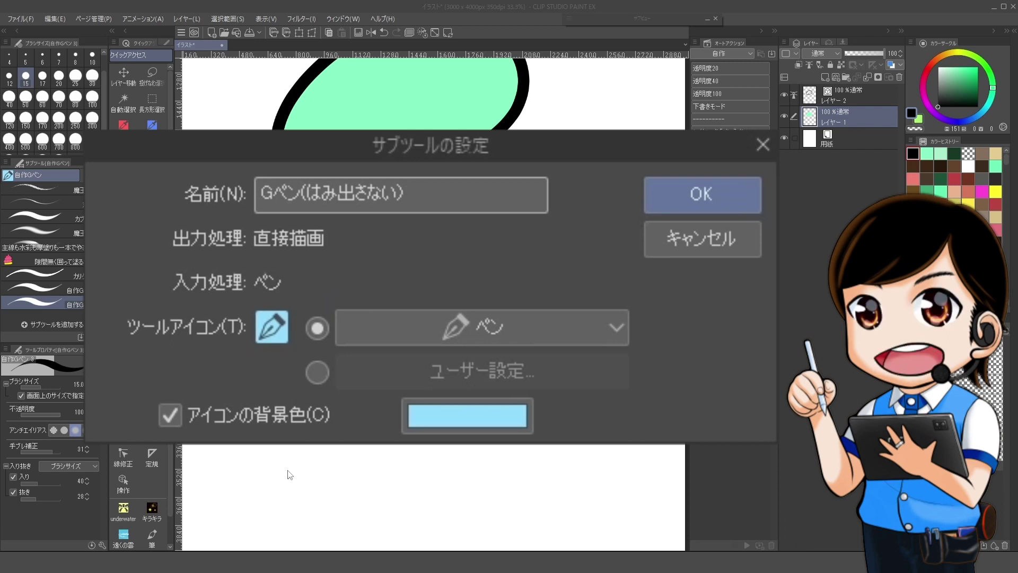
key(alt+c)
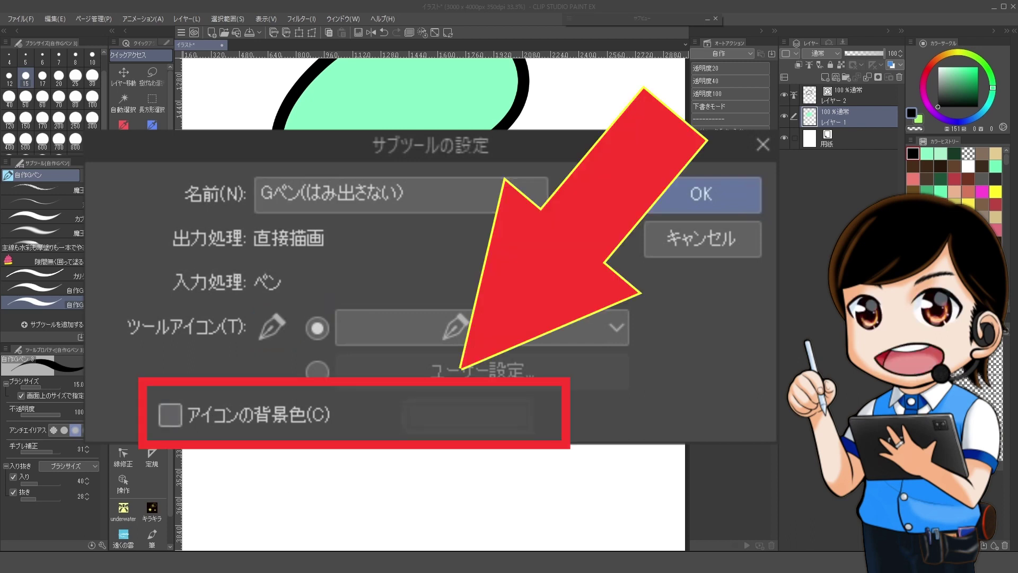
click(172, 416)
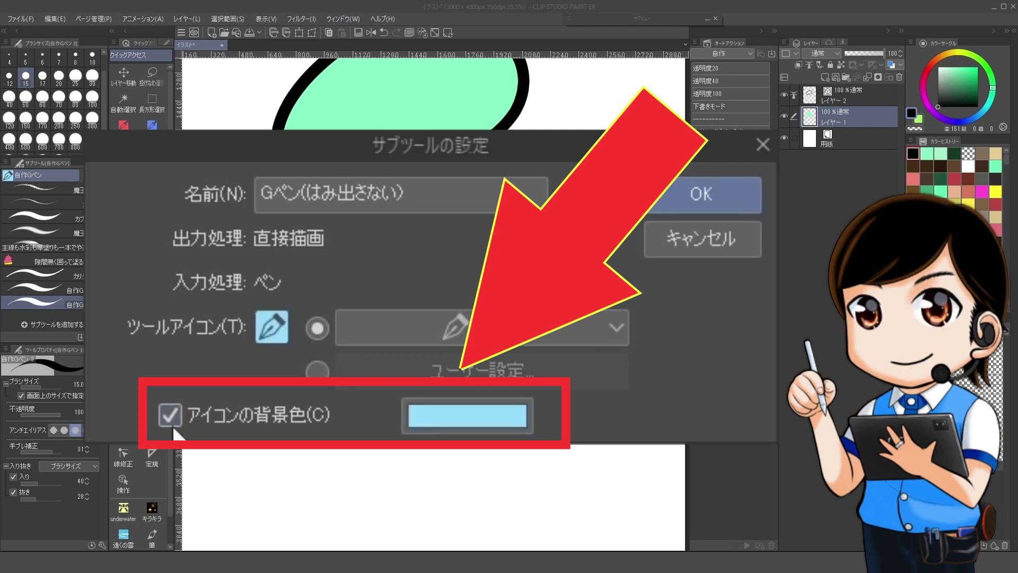
click(493, 419)
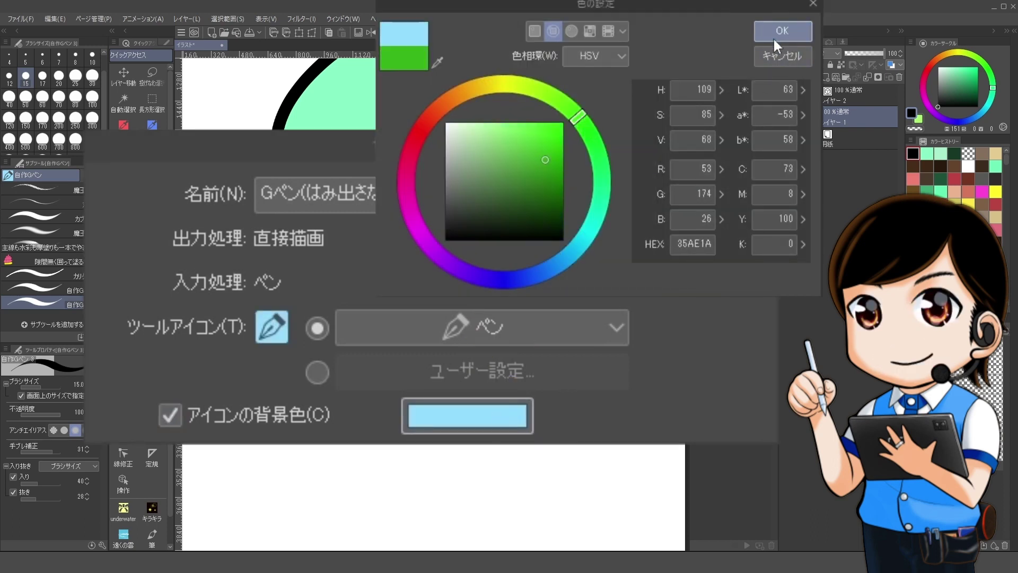
click(775, 41)
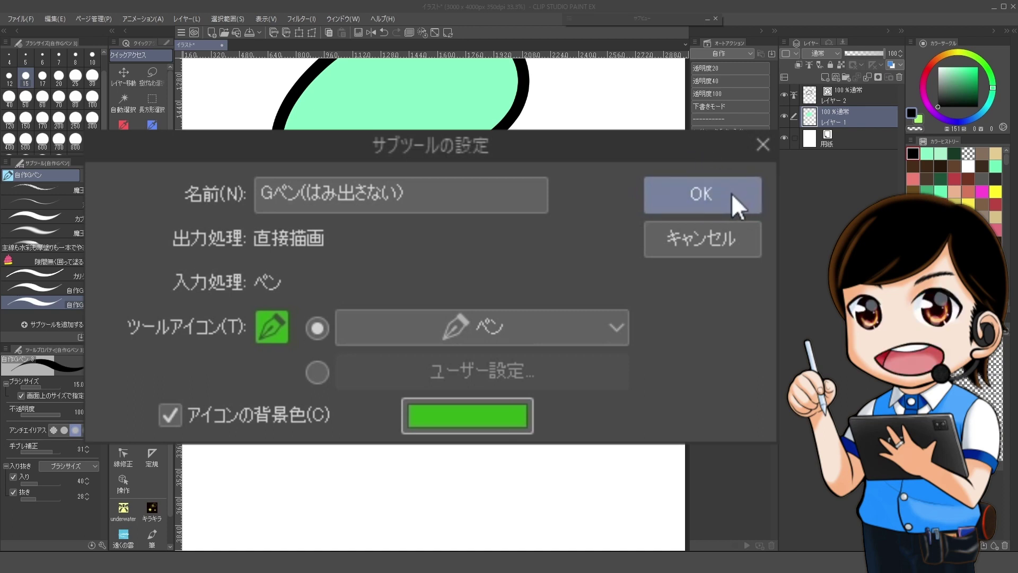
key(Return)
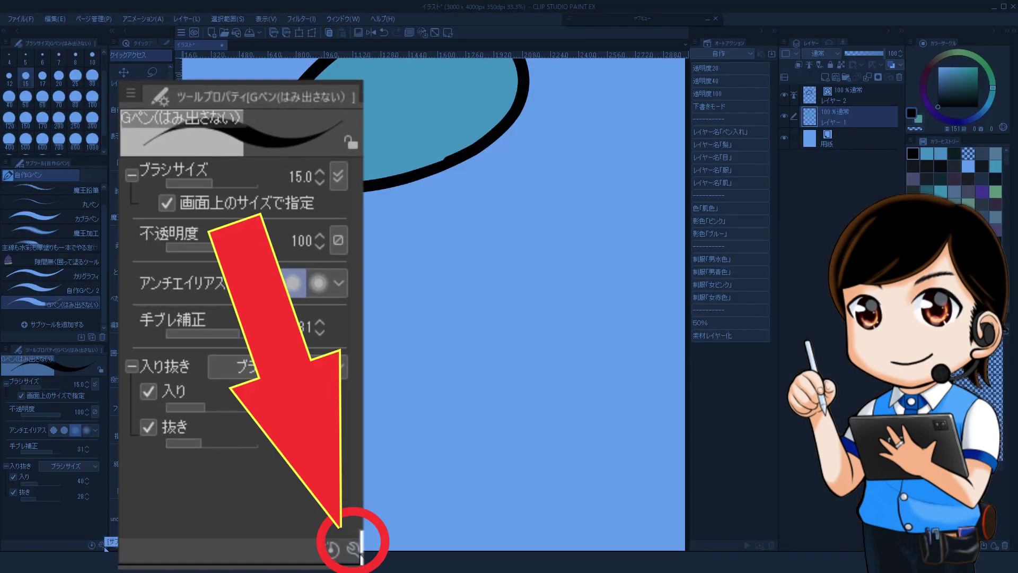
Step: In the new pen's detailed settings, make the first four はみ出し防止 options, down to 領域拡縮, show in its tool properties
click(102, 545)
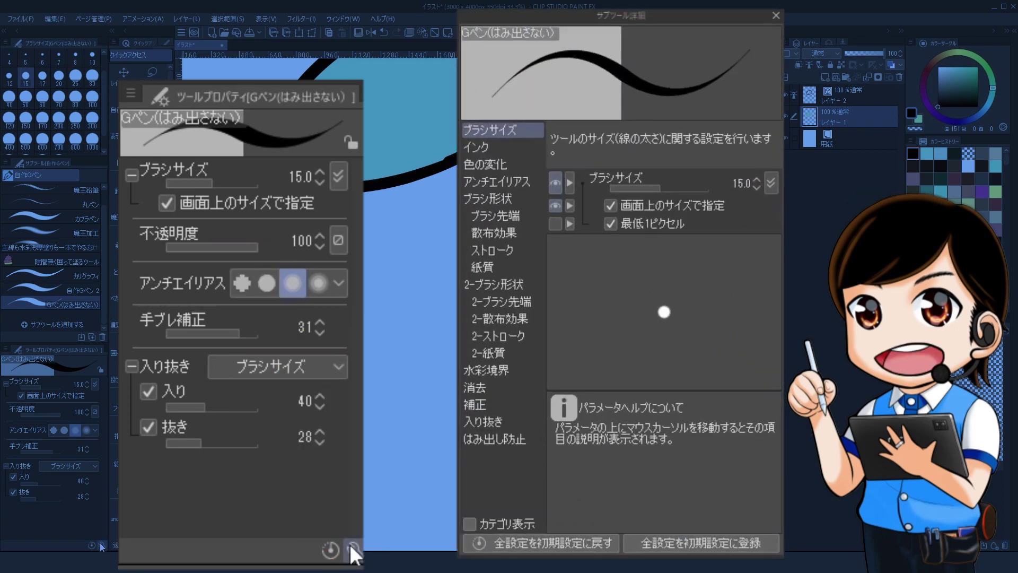
drag(624, 26, 603, 18)
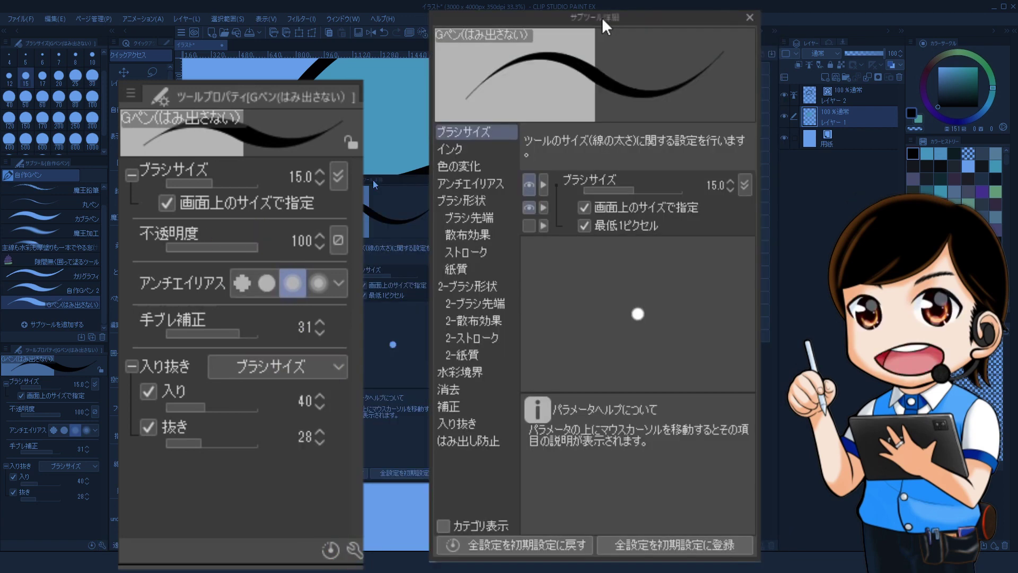
click(477, 449)
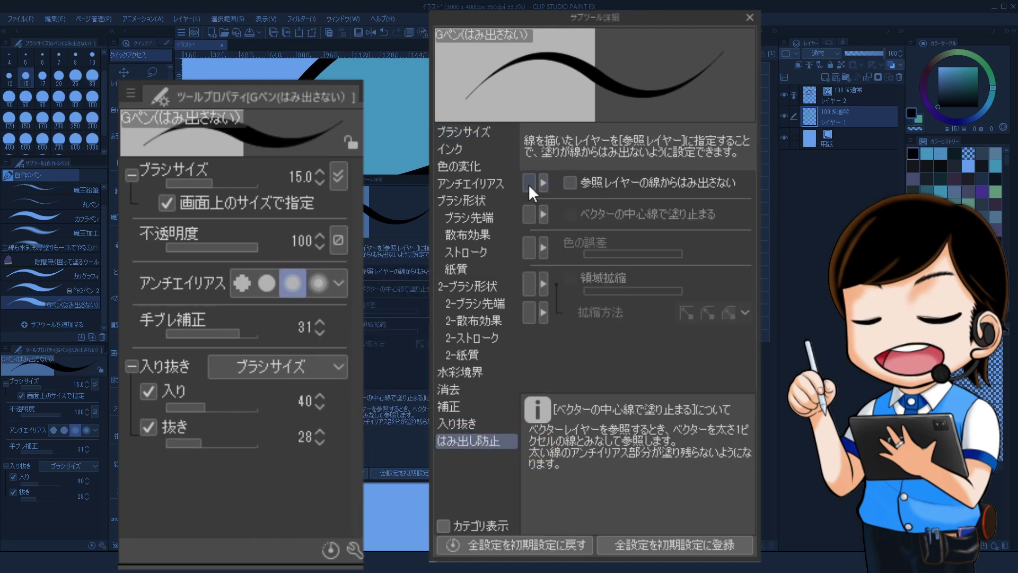
click(529, 214)
click(529, 247)
click(529, 284)
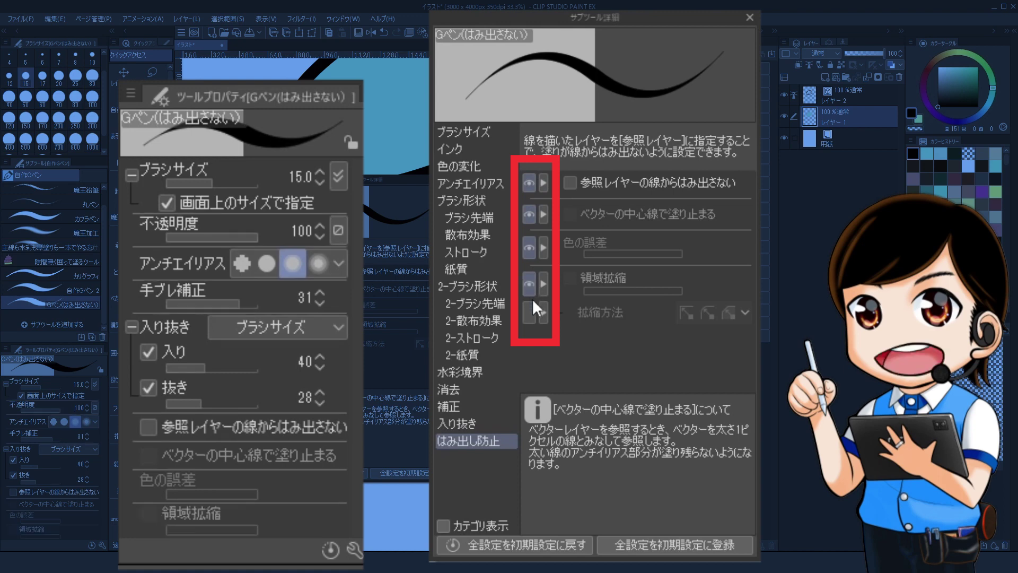
Step: Hide the 領域拡縮, 色の誤差, ベクターの中心線で塗り止まる and 参照レイヤーの線からはみ出さない options from the tool properties
click(528, 283)
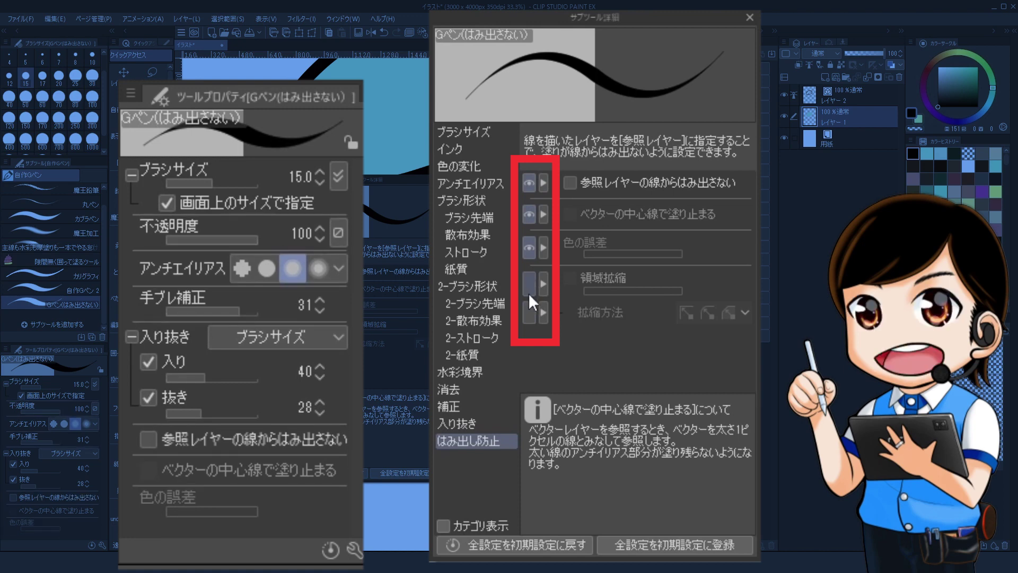
click(529, 247)
click(529, 214)
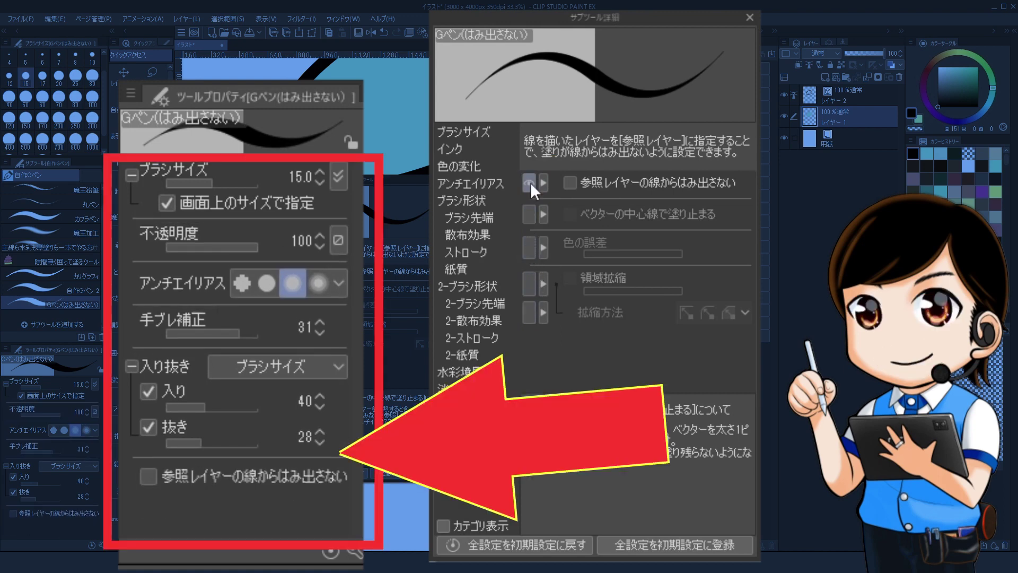
click(530, 183)
Step: Show ベクターの中心線で塗り止まる, 色の誤差, 領域拡縮 and 拡縮方法 in the pen's tool properties
click(529, 214)
click(529, 247)
click(529, 282)
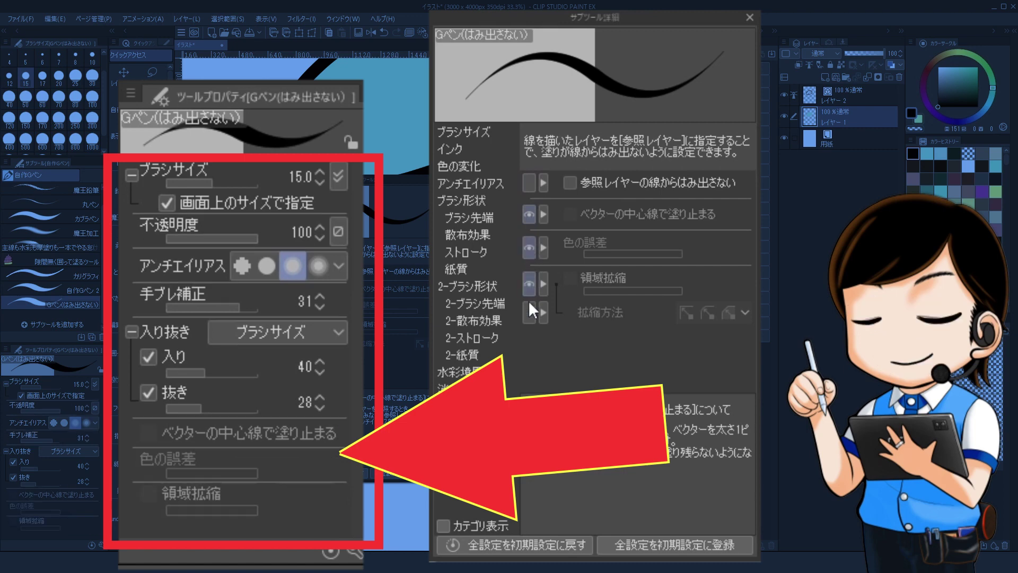
click(529, 313)
Step: Toggle individual はみ出し防止 options, leaving all five, including 参照レイヤーの線からはみ出さない, displayed in the tool properties
click(529, 284)
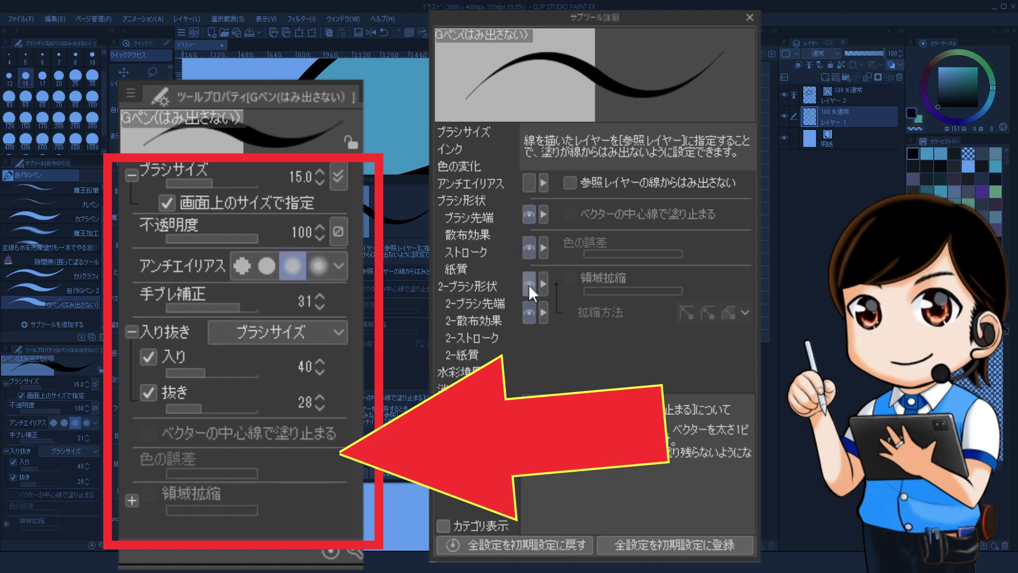
click(529, 285)
click(529, 182)
click(529, 214)
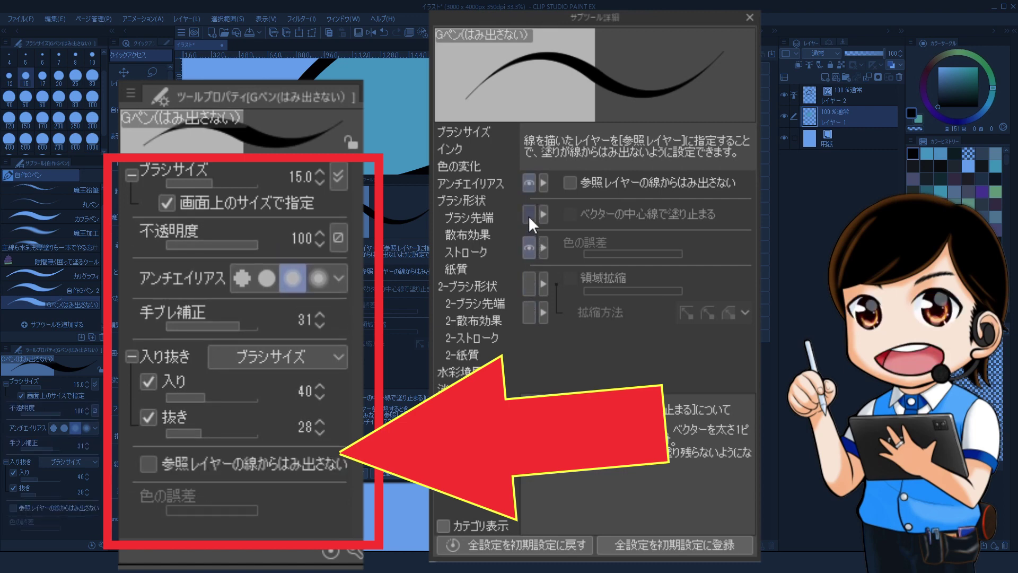
click(529, 215)
click(529, 285)
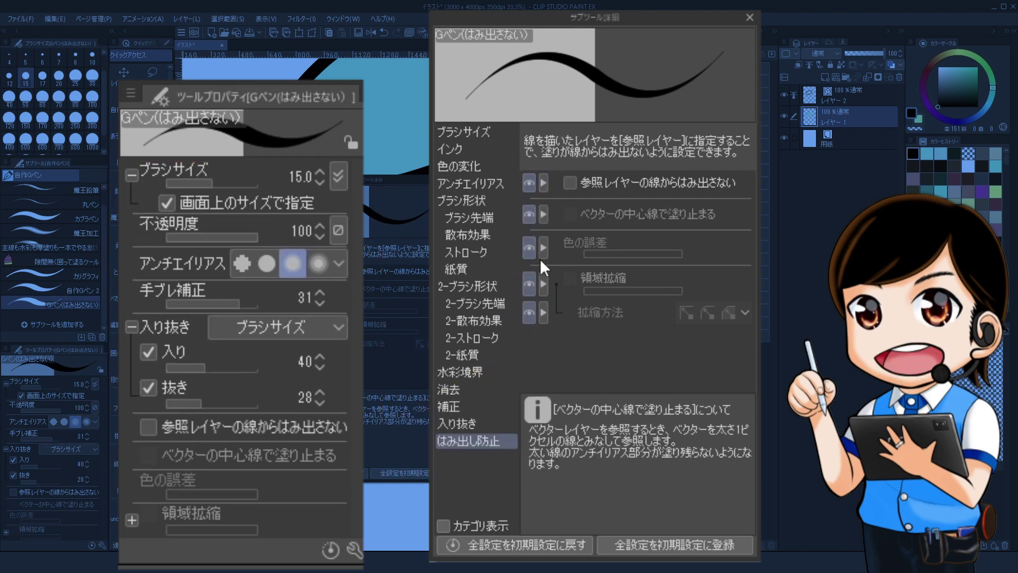
Step: Enable 参照レイヤーの線からはみ出さない, ベクターの中心線で塗り止まる and 領域拡縮, choose the rounded 拡縮方法, and close the detailed settings
mouse_move(583, 273)
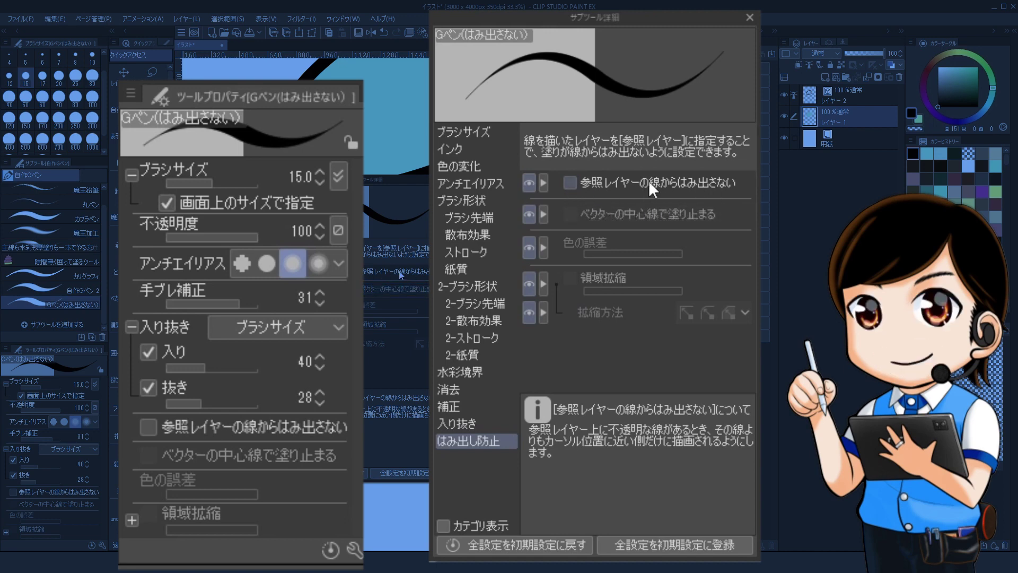
click(571, 181)
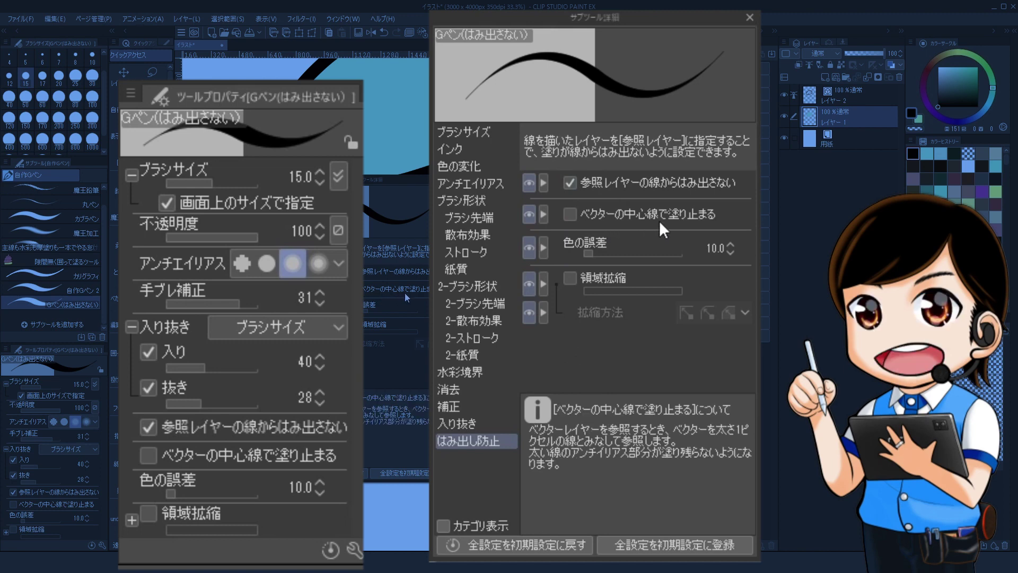
click(570, 214)
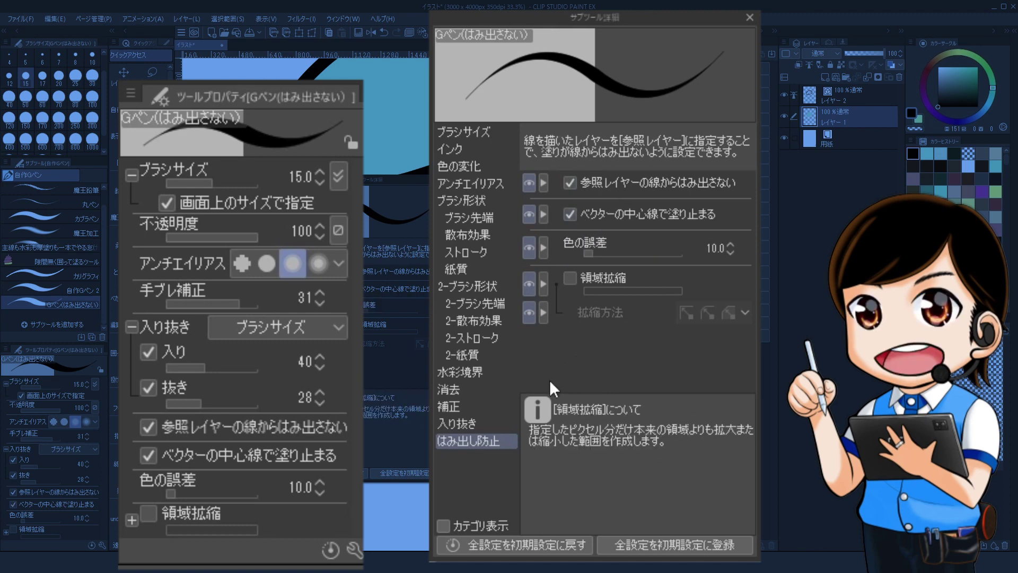
click(570, 278)
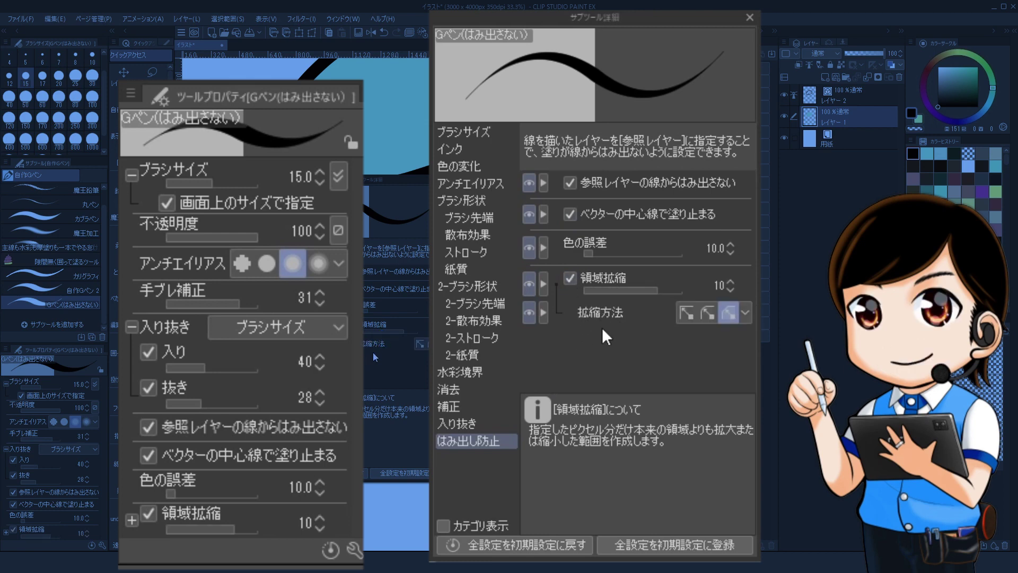
click(707, 312)
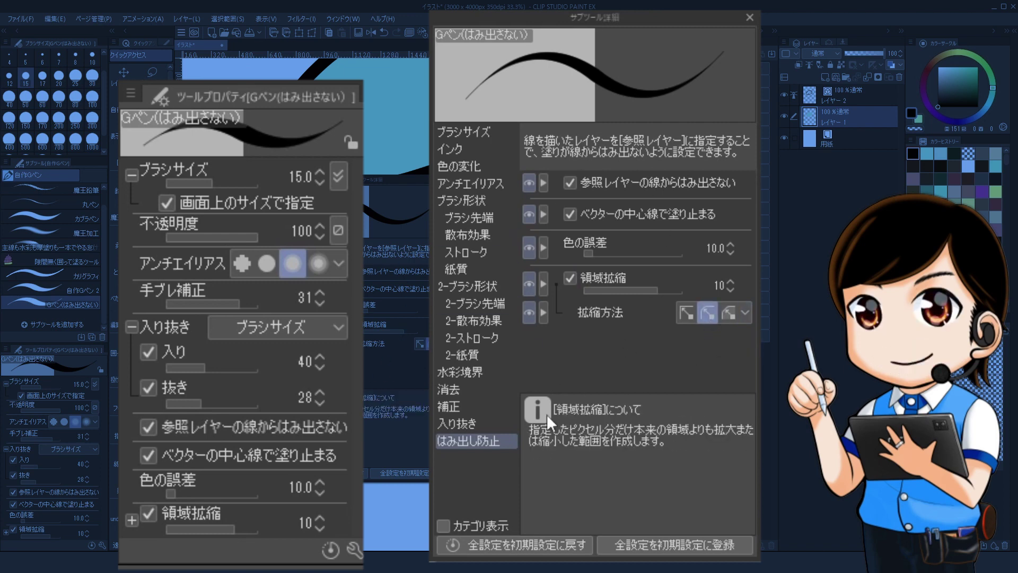
click(750, 16)
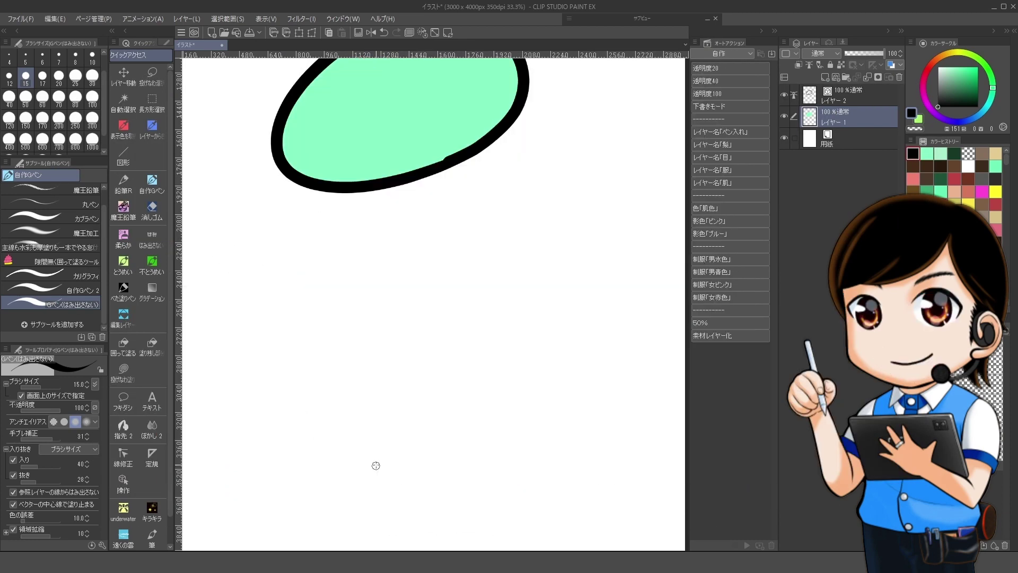
Step: Draw a closed black oval on レイヤー 2 with the 自作Gペン, below the green-filled oval
click(860, 101)
scroll(103, 253, up, 1)
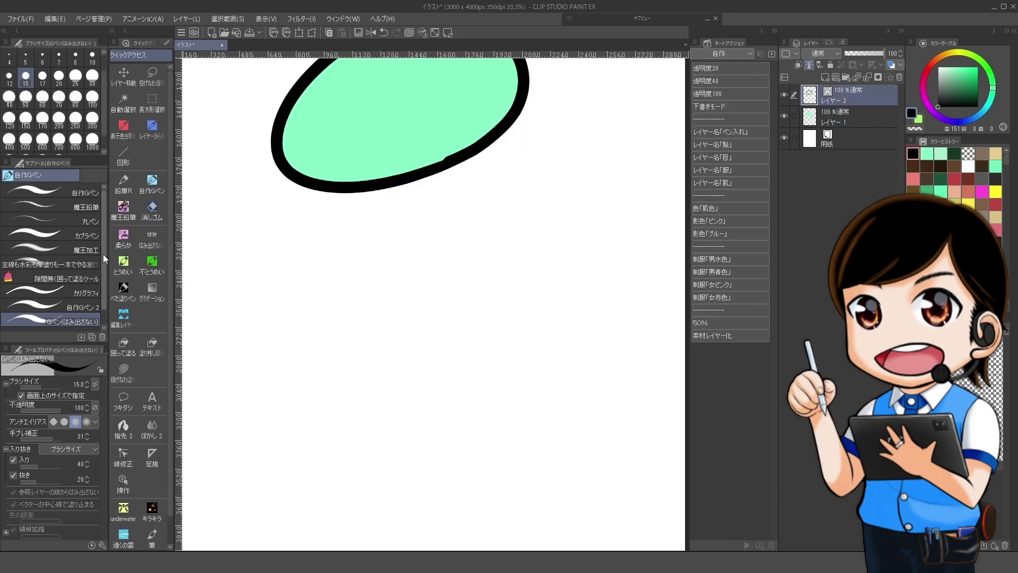
click(80, 192)
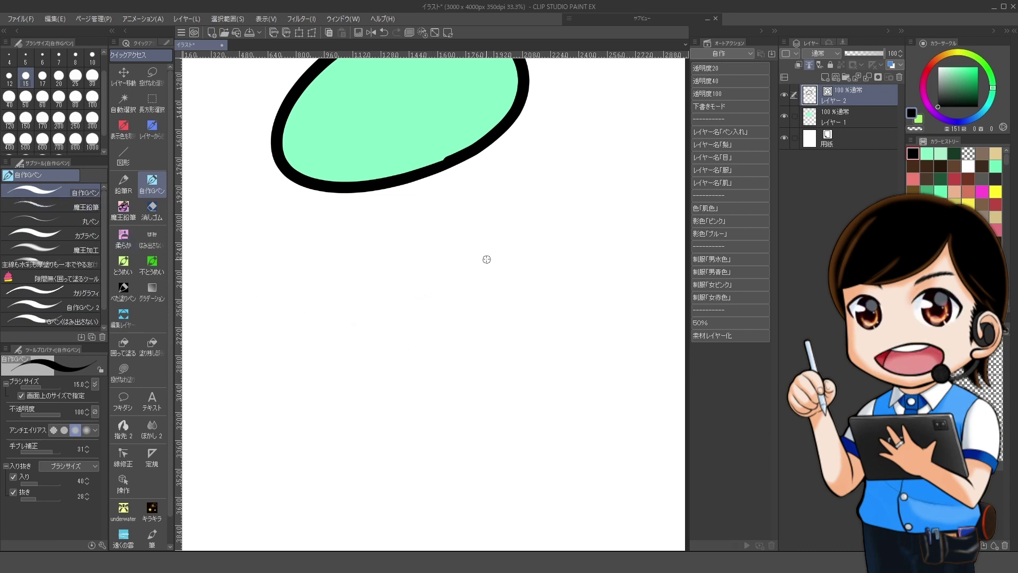
mouse_move(487, 259)
mouse_down()
mouse_move(403, 271)
mouse_move(348, 454)
mouse_move(466, 258)
mouse_up()
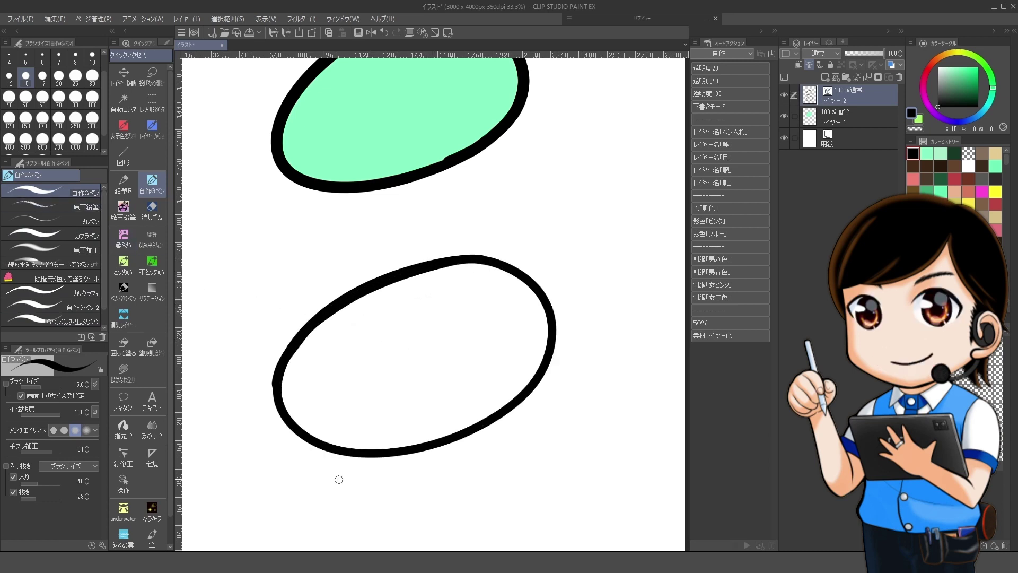
Step: Make レイヤー 1 active, choose a bright magenta drawing colour, and select the Gペン(はみ出さない) sub tool
click(837, 117)
click(924, 99)
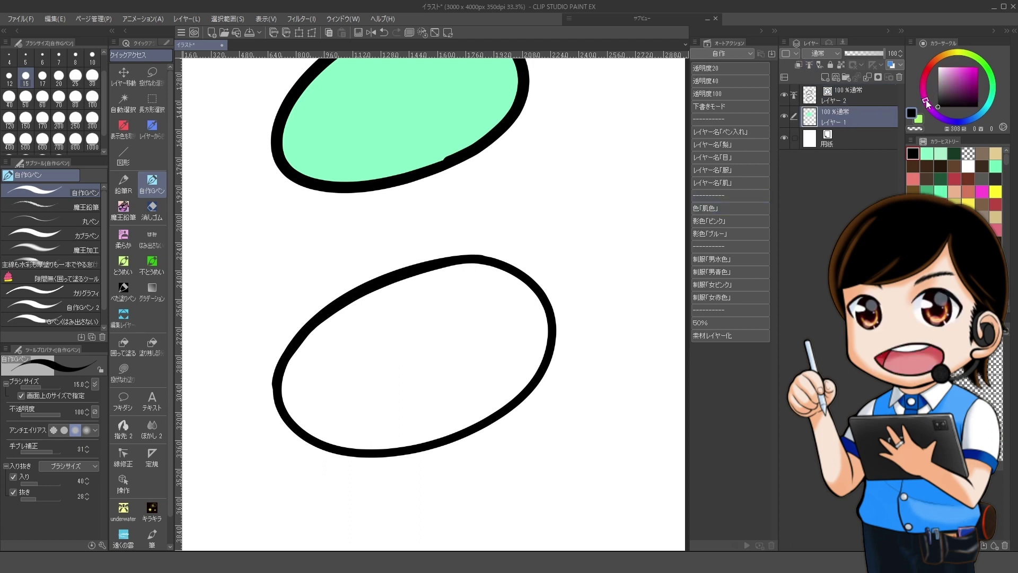
click(961, 68)
click(76, 318)
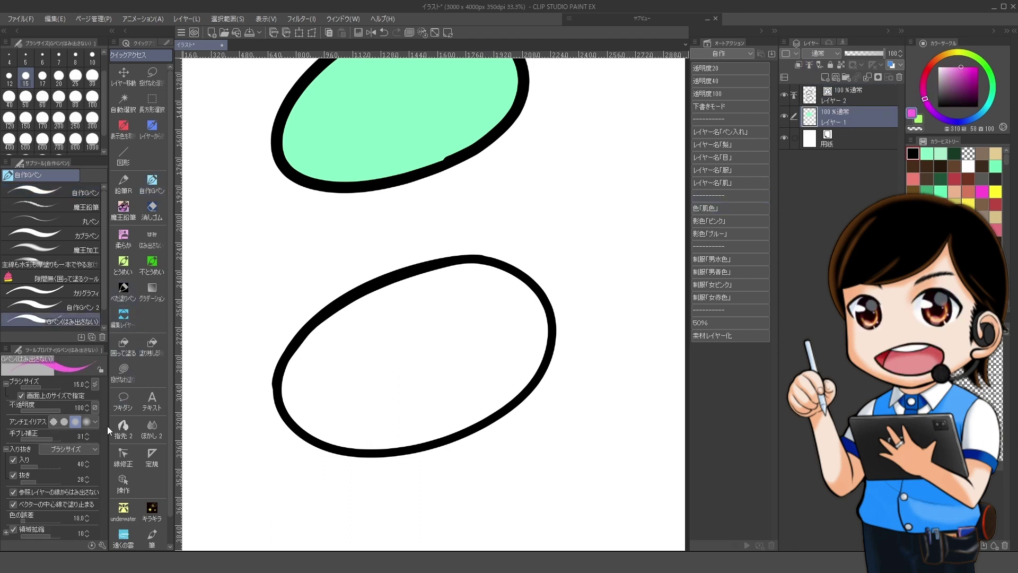
Step: Set the pen's brush size to 250 and fill the inside of the lower oval with magenta
click(92, 100)
key(bracketright)
key(bracketright)
key(bracketright)
key(bracketright)
key(bracketright)
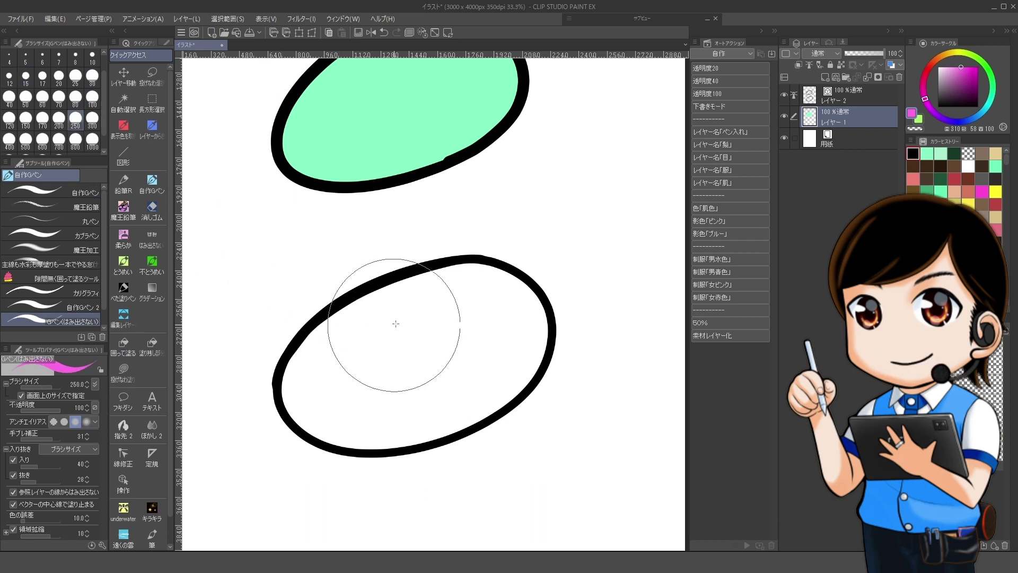
mouse_move(391, 318)
mouse_down()
mouse_move(411, 311)
mouse_move(326, 372)
mouse_move(322, 390)
mouse_move(336, 410)
mouse_move(363, 418)
mouse_move(438, 404)
mouse_move(487, 380)
mouse_move(516, 349)
mouse_move(484, 304)
mouse_move(348, 350)
mouse_up()
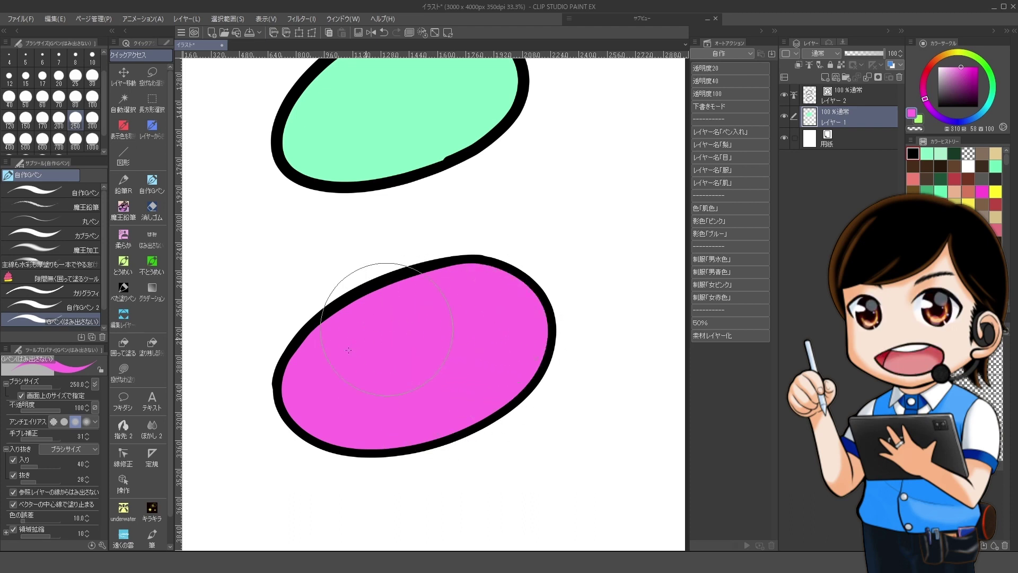
key(ctrl+z)
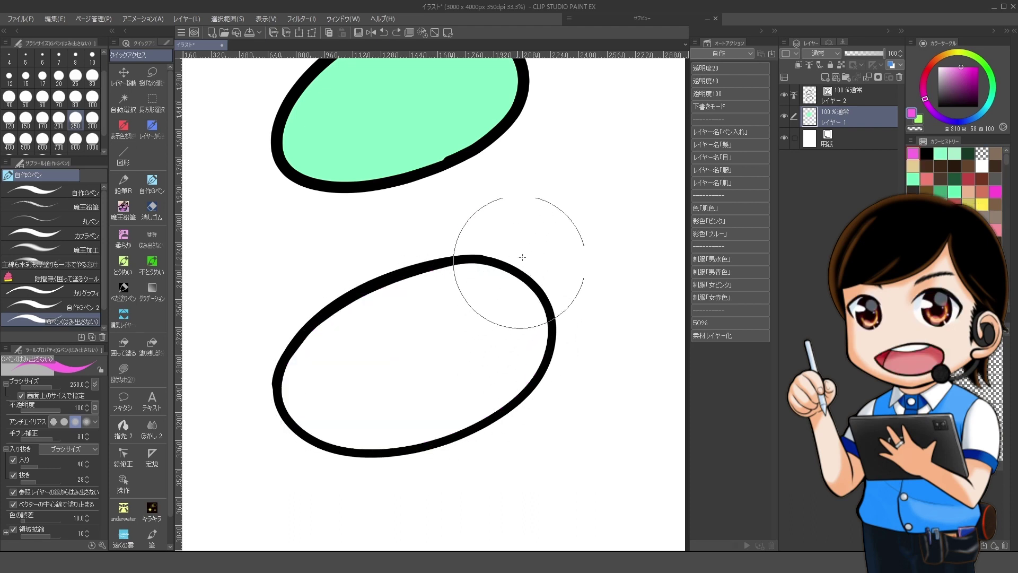
click(493, 286)
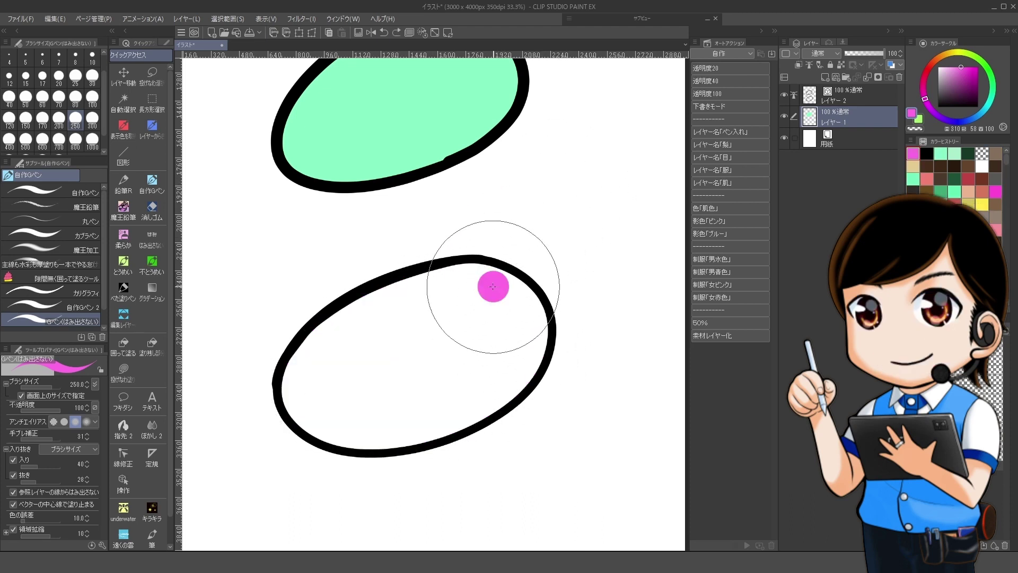
mouse_move(493, 286)
mouse_down()
mouse_move(425, 294)
mouse_move(321, 349)
mouse_move(352, 411)
mouse_move(487, 356)
mouse_up()
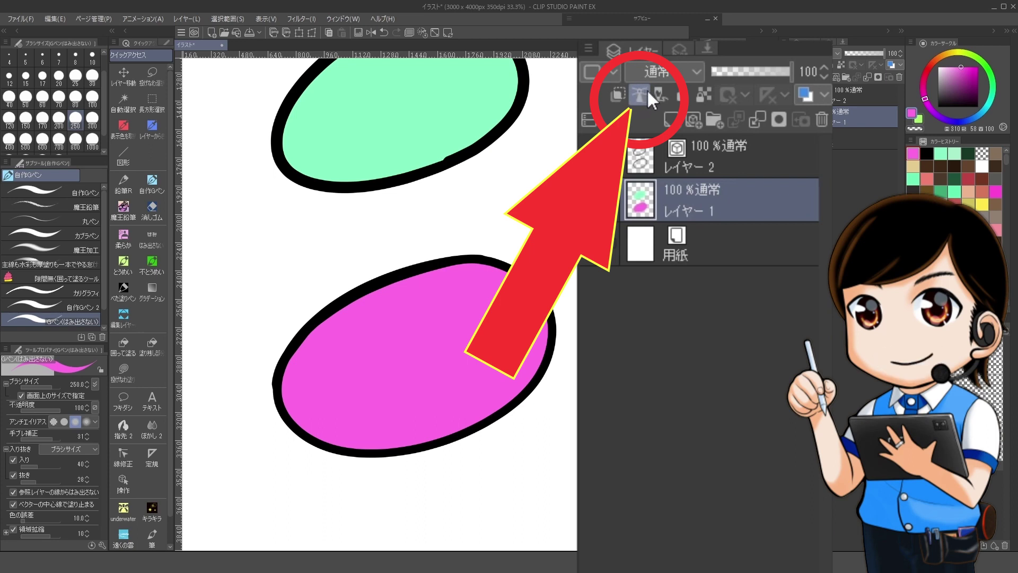
Step: Set レイヤー 2 as the reference layer and make レイヤー 1 the active layer
key(alt+bracketright)
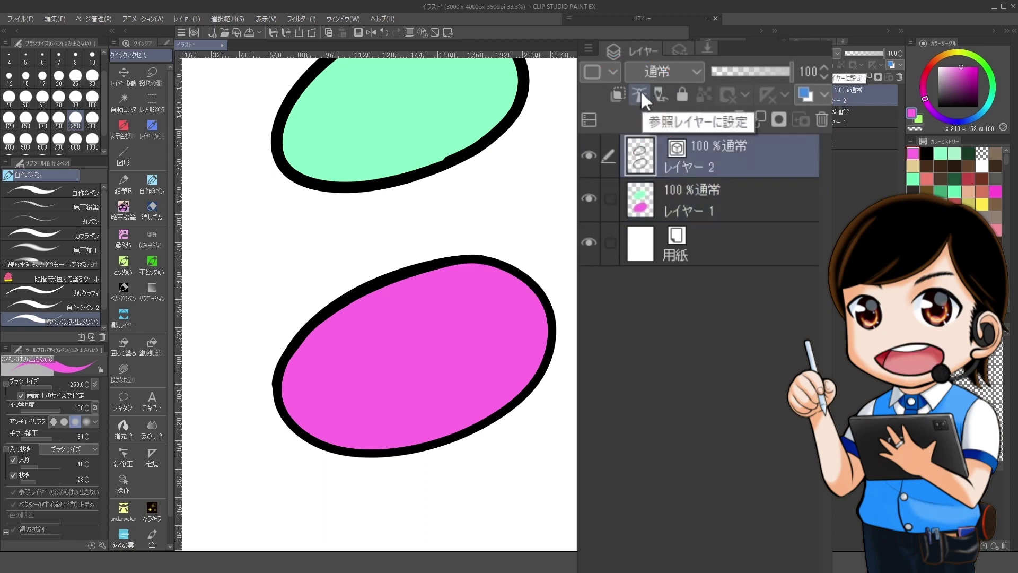
click(641, 93)
key(alt+bracketleft)
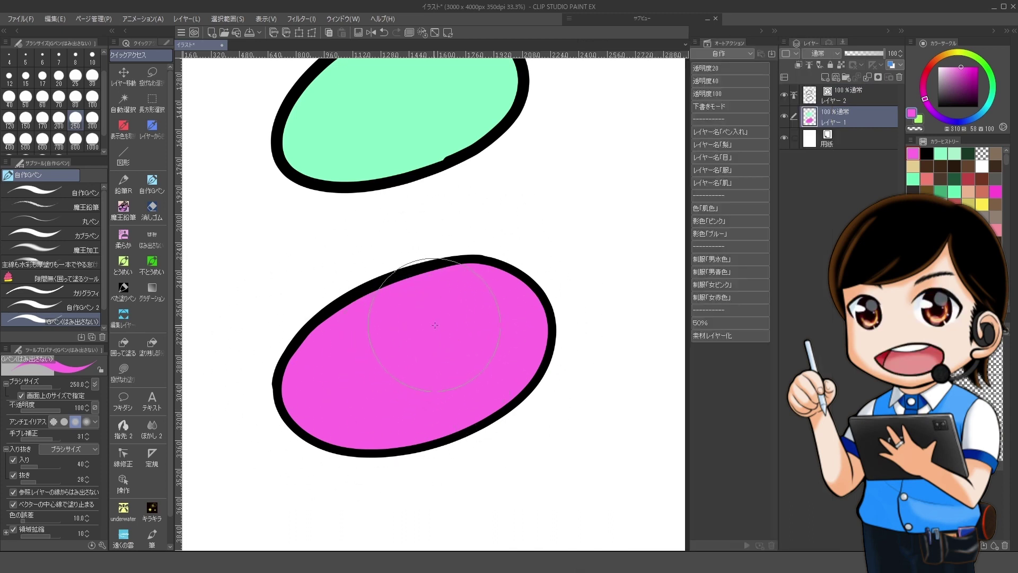
Step: Enable 参照レイヤーの線からはみ出さない, ベクターの中心線で塗り止まる and 領域拡縮 in the 硬め eraser's detailed settings, and close them
key(t)
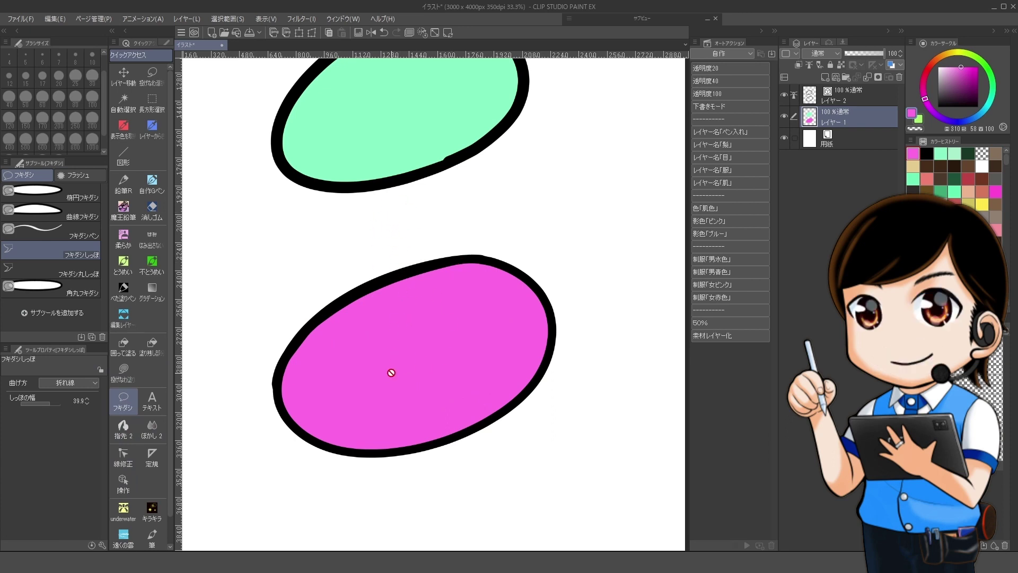
drag(434, 361, 428, 322)
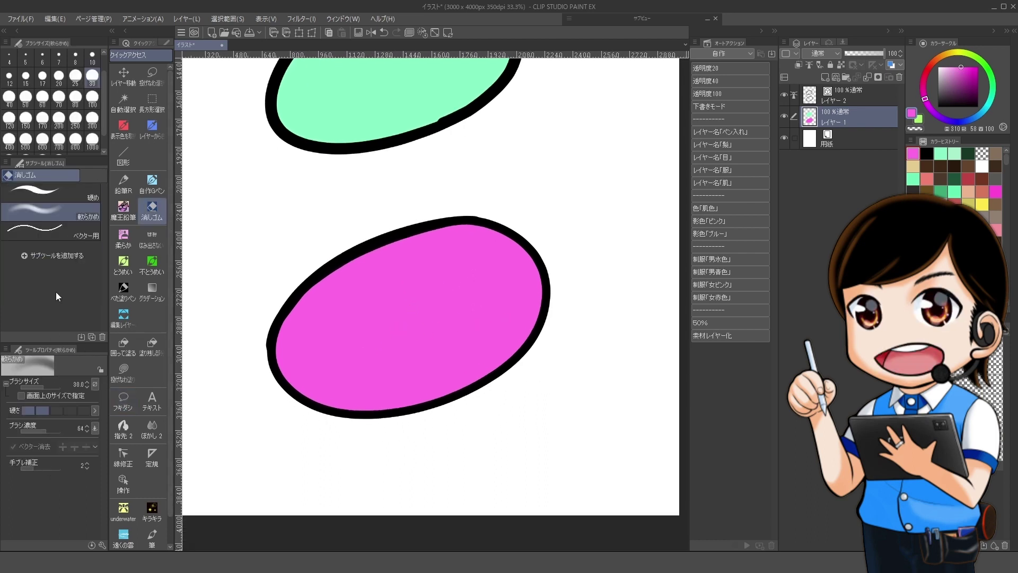
key(e)
click(102, 545)
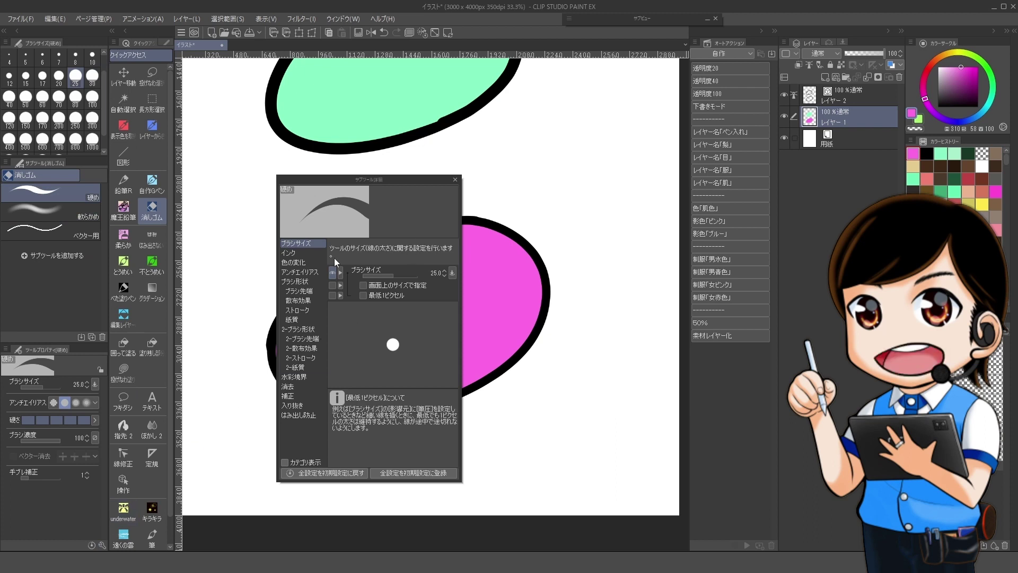
click(306, 416)
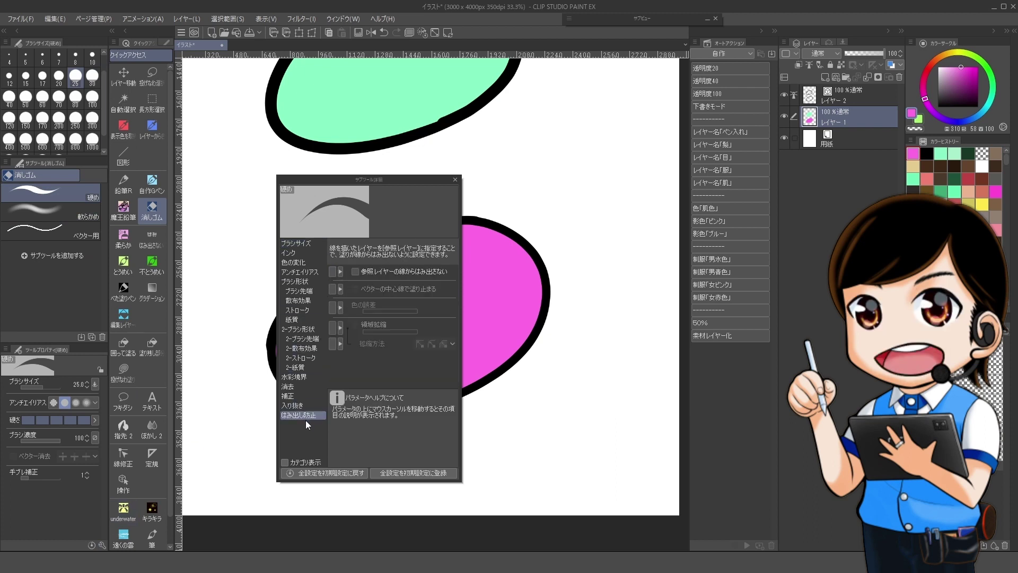
click(356, 272)
click(356, 289)
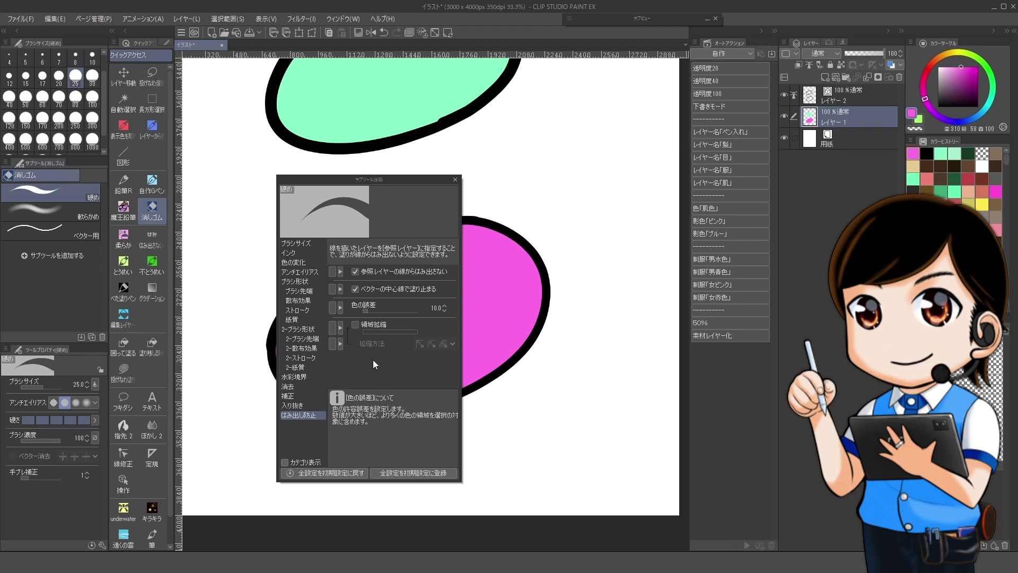
click(355, 324)
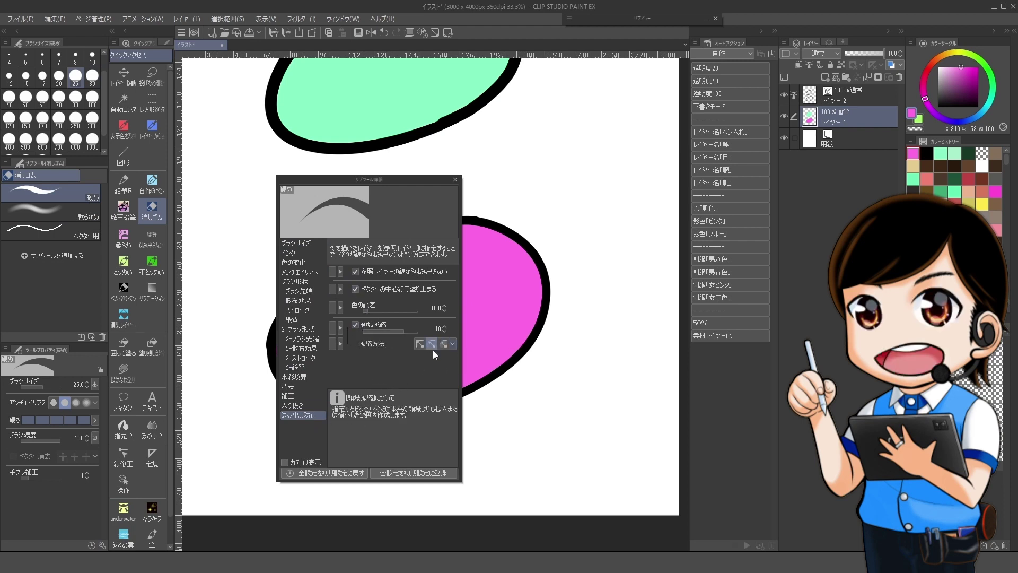
key(Escape)
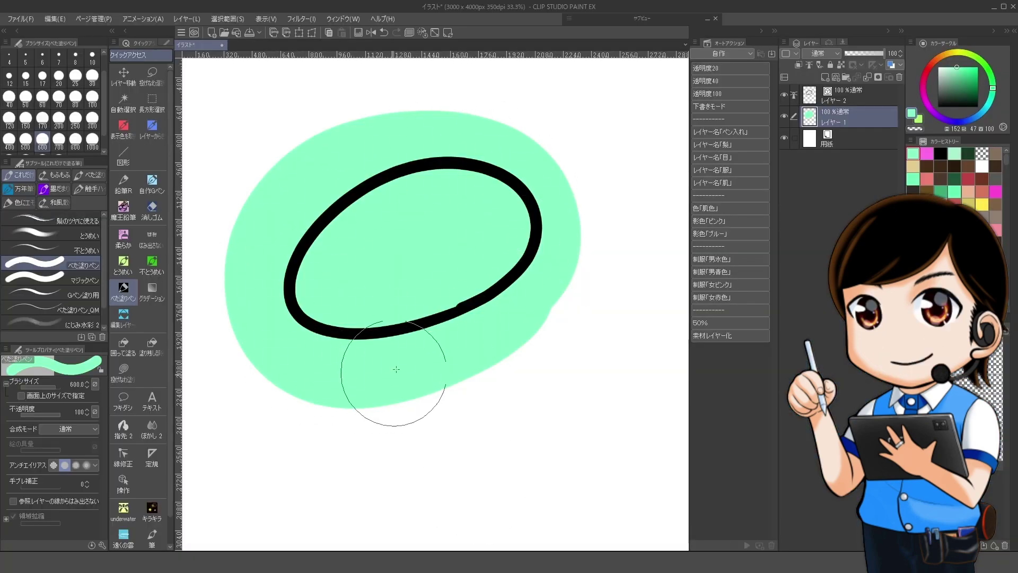
Step: Erase the green overflow around the outside of the black oval using はみ出しだけ消す at size 250
click(152, 240)
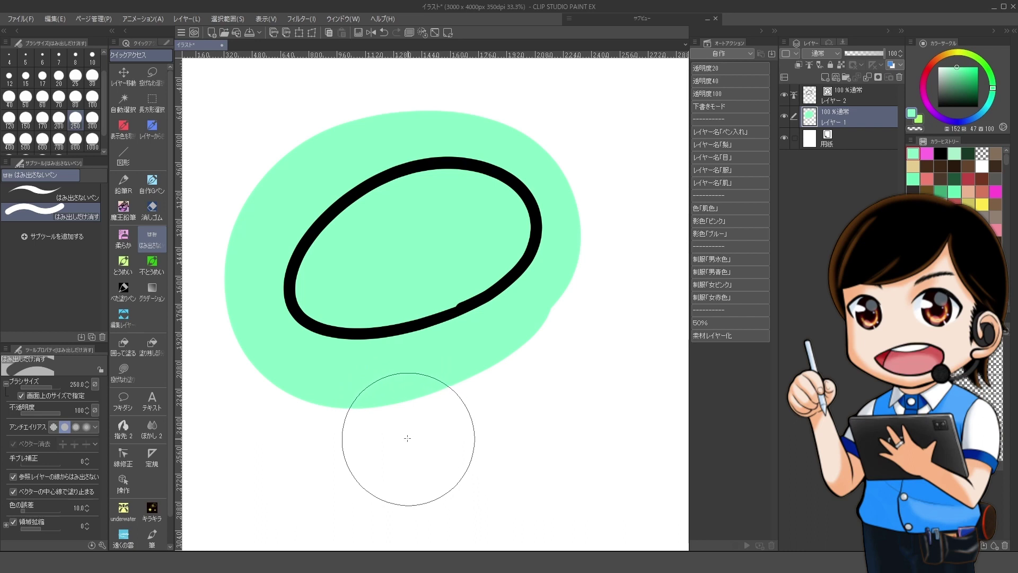
mouse_move(408, 436)
mouse_down()
mouse_move(407, 356)
mouse_move(487, 326)
mouse_move(548, 274)
mouse_move(561, 201)
mouse_move(542, 163)
mouse_move(483, 134)
mouse_move(400, 141)
mouse_move(312, 175)
mouse_move(262, 269)
mouse_move(327, 377)
mouse_move(422, 403)
mouse_up()
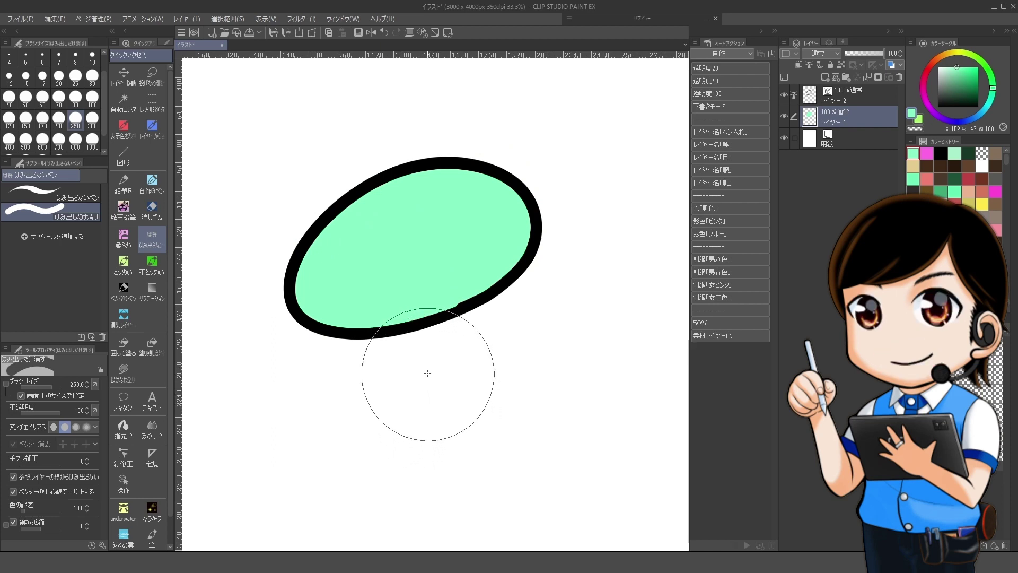
Step: Try erasing with the brush centre just inside the oval's lower line, undo it, and repeat the erasure
click(420, 316)
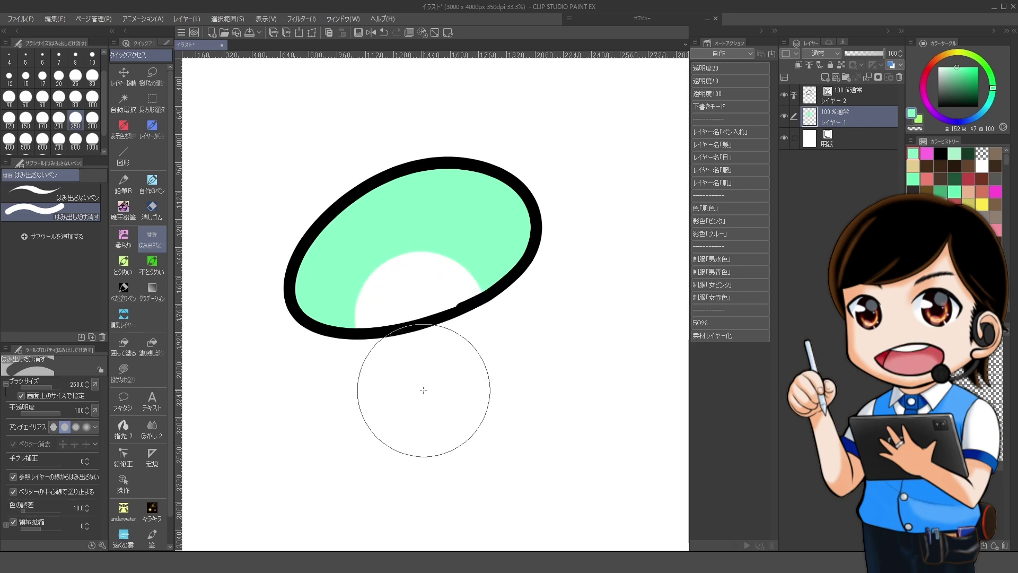
key(ctrl+z)
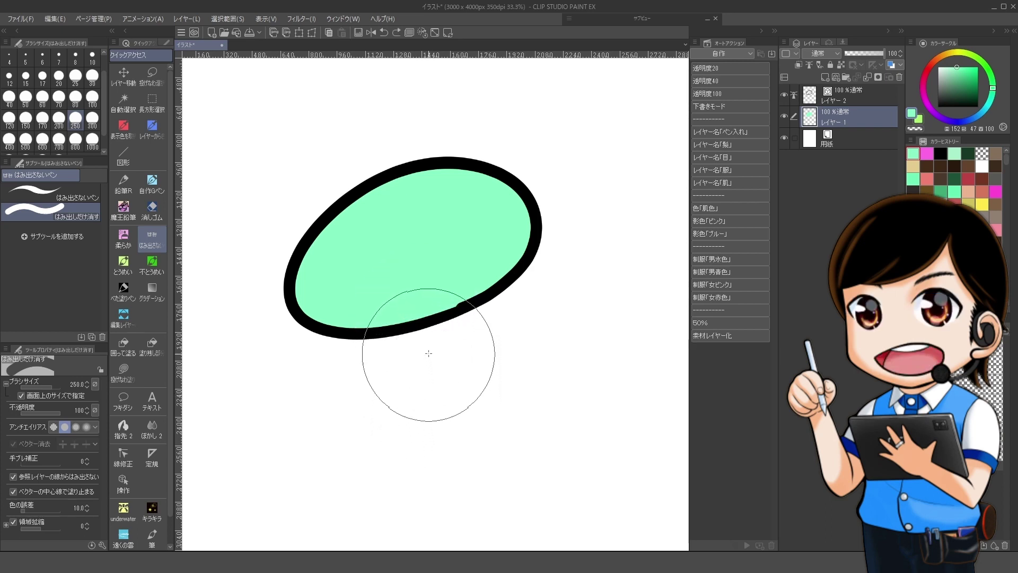
click(424, 320)
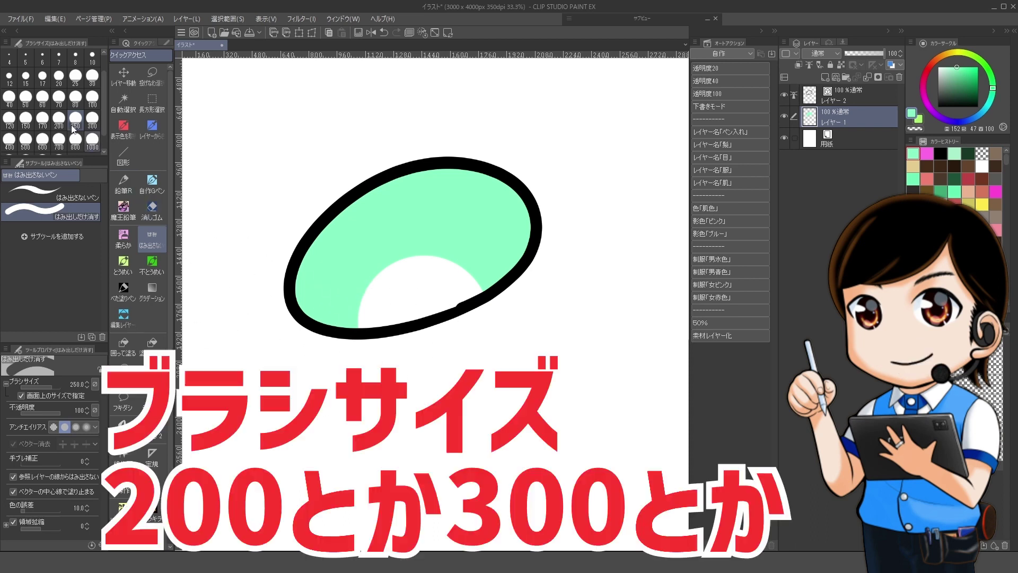
Step: Set the eraser's brush size to 300, try erasing the green overflow below the oval, and undo the stroke
click(93, 120)
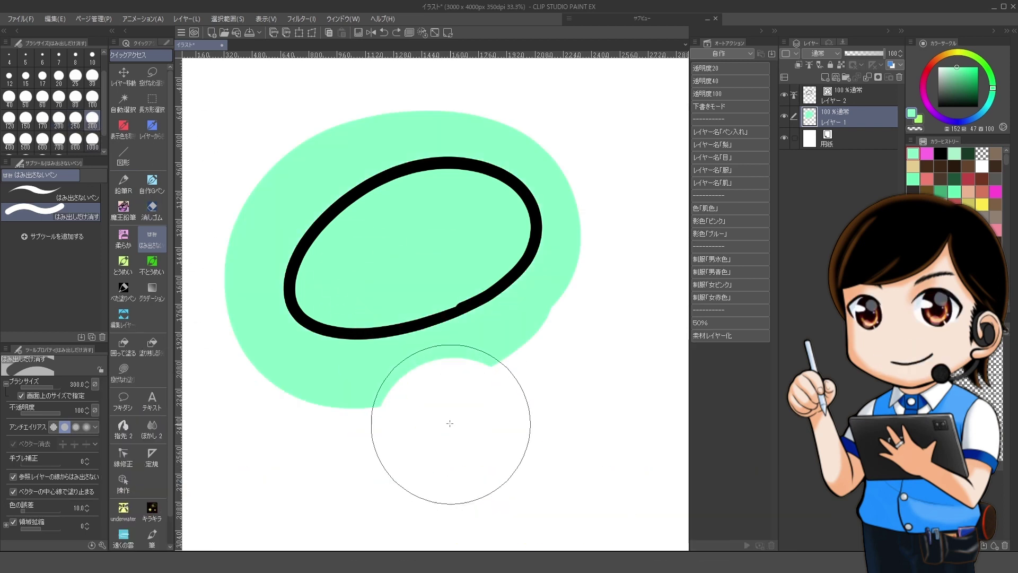
mouse_move(450, 424)
mouse_down()
mouse_move(435, 366)
mouse_move(503, 325)
mouse_move(549, 275)
mouse_move(561, 214)
mouse_move(517, 151)
mouse_move(444, 132)
mouse_move(342, 154)
mouse_move(277, 206)
mouse_move(259, 300)
mouse_move(343, 378)
mouse_move(454, 392)
mouse_up()
key(ctrl+z)
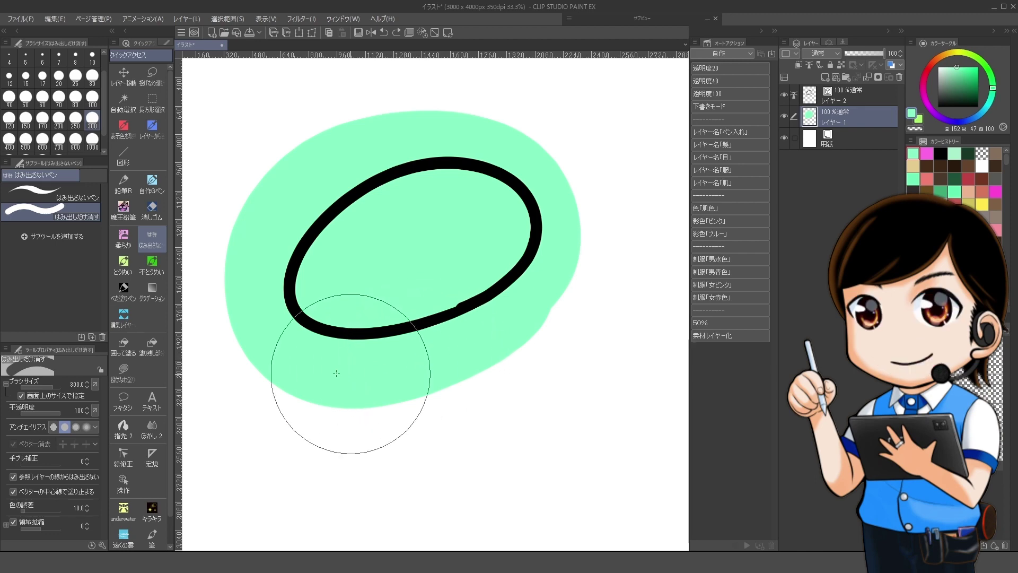
Step: Set 消しゴム系カーソル to ブラシサイズと十字 in the cursor preferences and apply the preferences
click(30, 22)
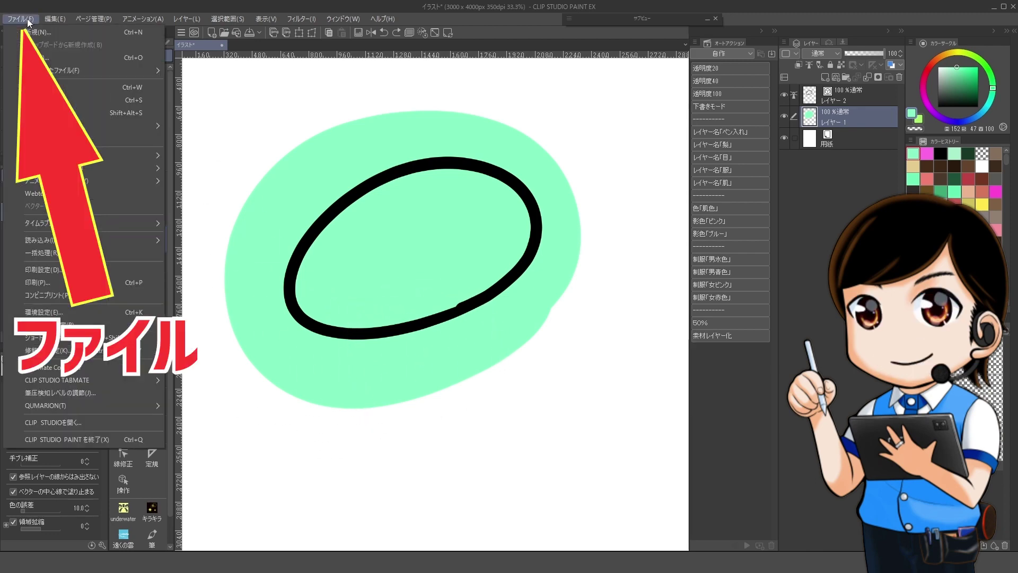
click(78, 313)
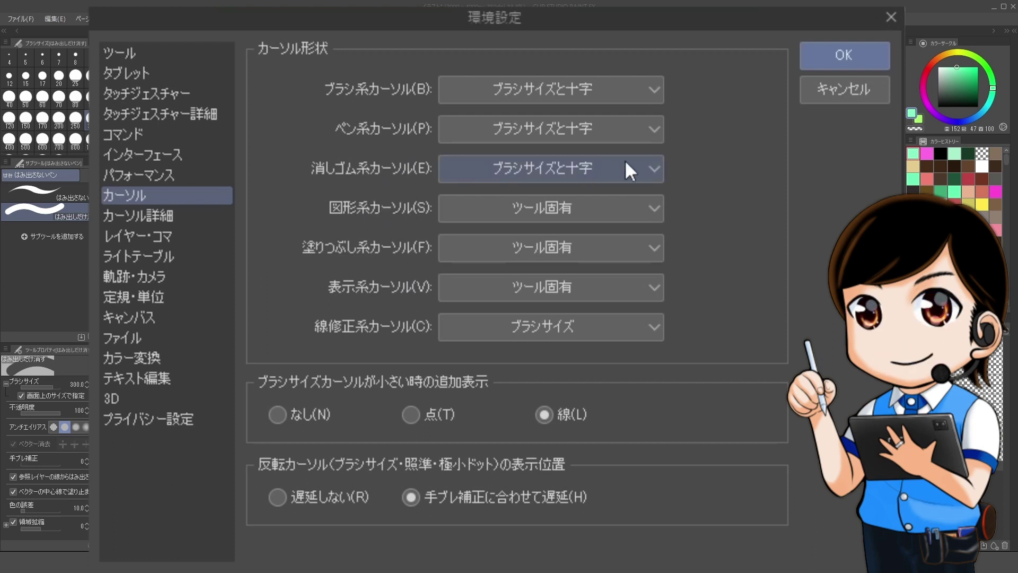
click(654, 170)
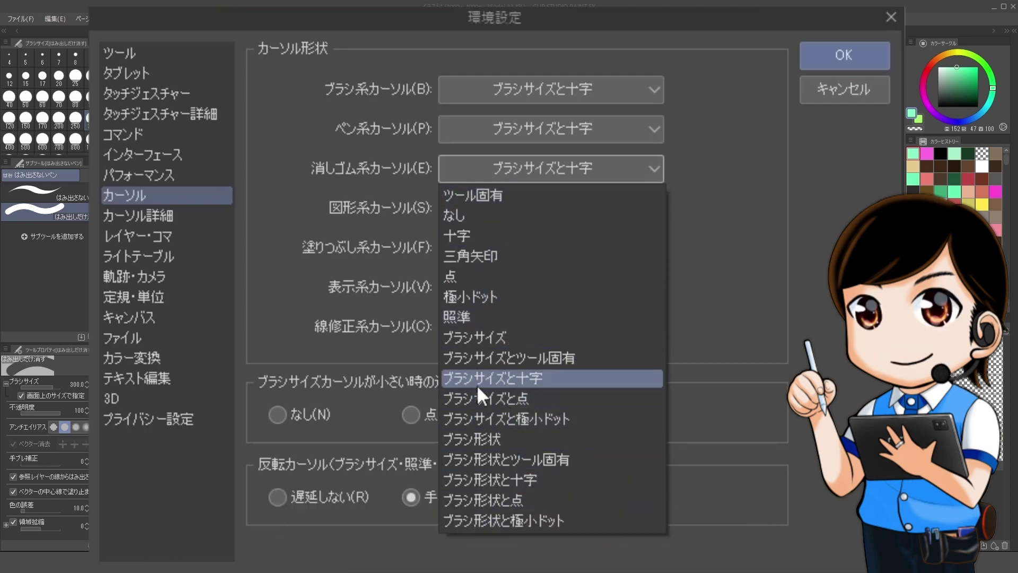
click(853, 55)
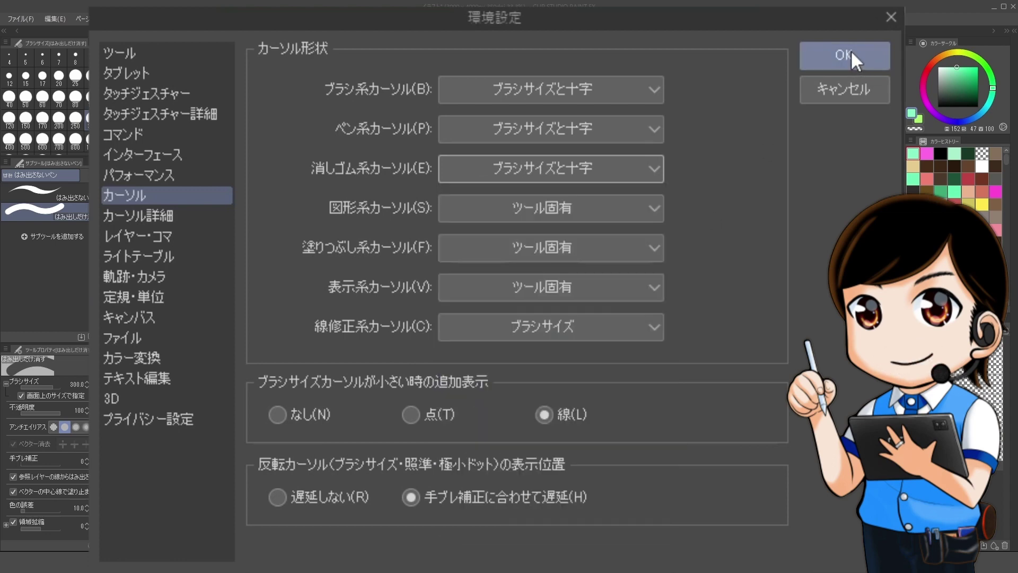
click(851, 54)
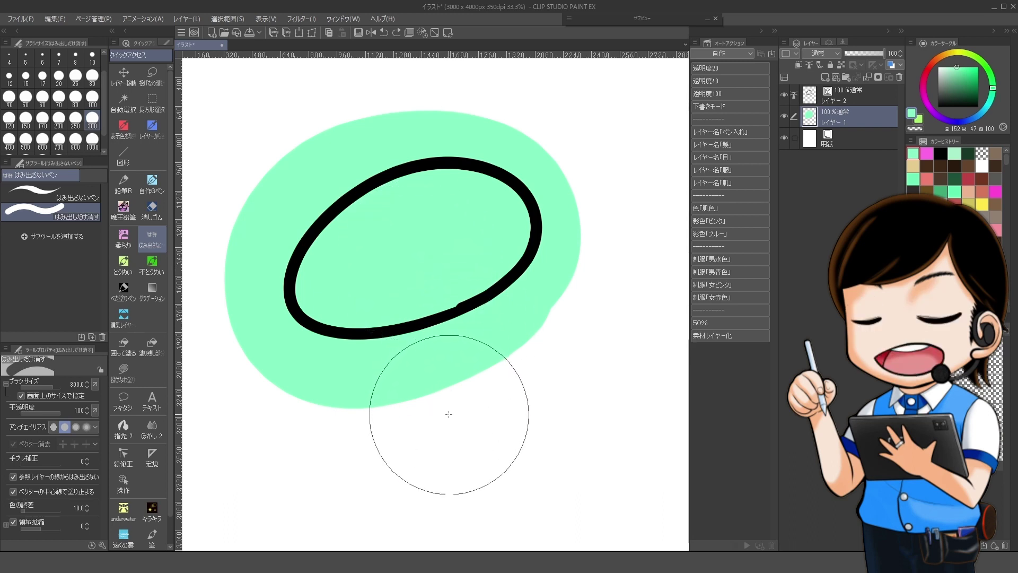
Step: Try erasing with the cursor's cross passing over the oval's lower line, and erase the green overflow below the oval
drag(447, 413, 427, 320)
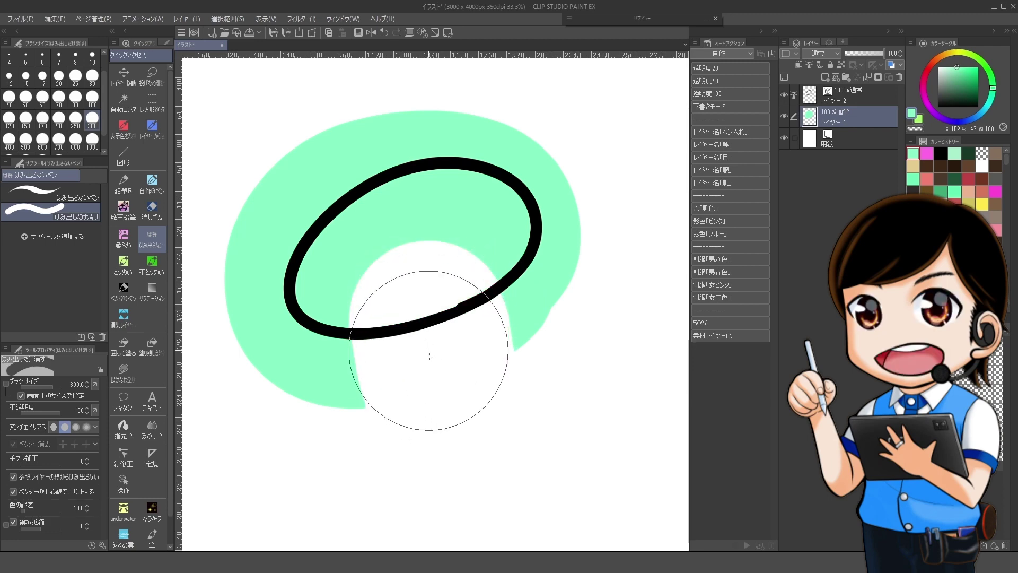
key(ctrl+k)
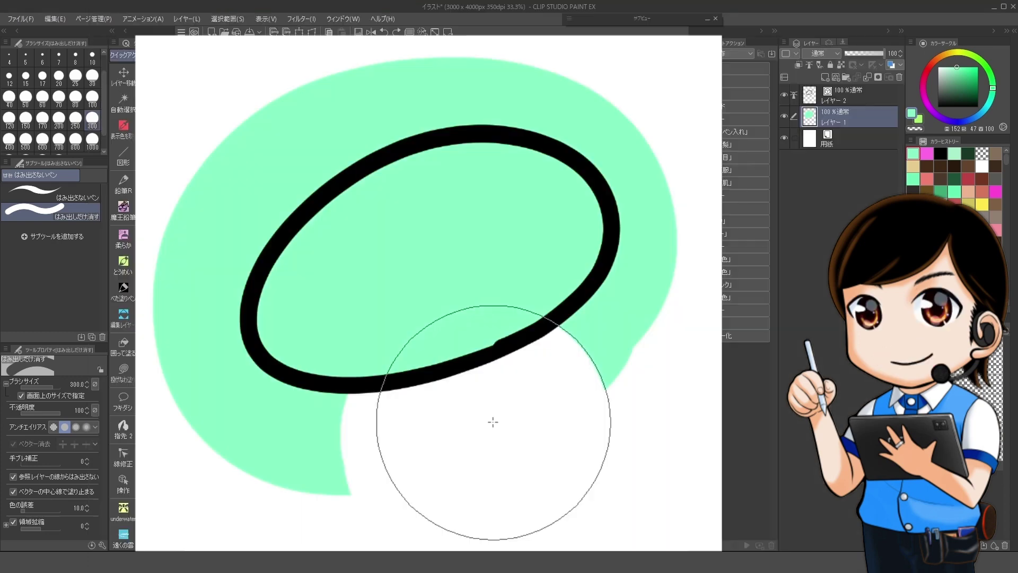
mouse_move(493, 422)
mouse_down()
mouse_move(608, 334)
mouse_move(641, 258)
mouse_move(636, 206)
mouse_move(618, 155)
mouse_move(589, 123)
mouse_move(472, 93)
mouse_move(301, 146)
mouse_move(246, 193)
mouse_move(196, 283)
mouse_move(184, 344)
mouse_move(189, 412)
mouse_move(210, 449)
mouse_move(255, 468)
mouse_move(320, 461)
mouse_move(516, 401)
mouse_up()
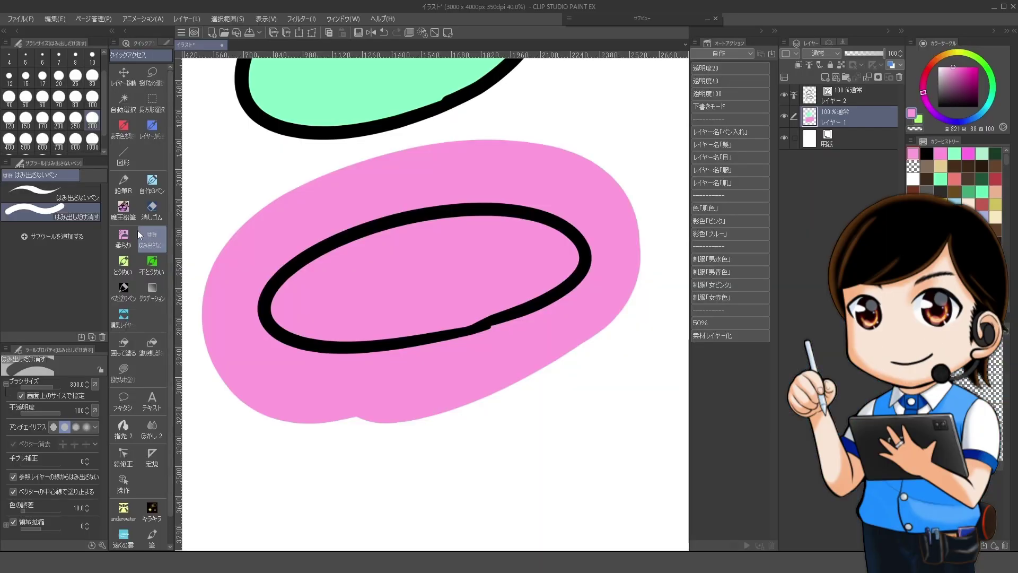
Step: Erase the pink overflow beneath the lower oval, sweeping the eraser along its lower line
mouse_move(379, 460)
mouse_down()
mouse_move(376, 393)
mouse_move(271, 363)
mouse_move(360, 384)
mouse_move(413, 381)
mouse_up()
mouse_move(366, 412)
mouse_down()
mouse_move(281, 378)
mouse_move(371, 391)
mouse_move(454, 363)
mouse_move(457, 380)
mouse_move(441, 396)
mouse_up()
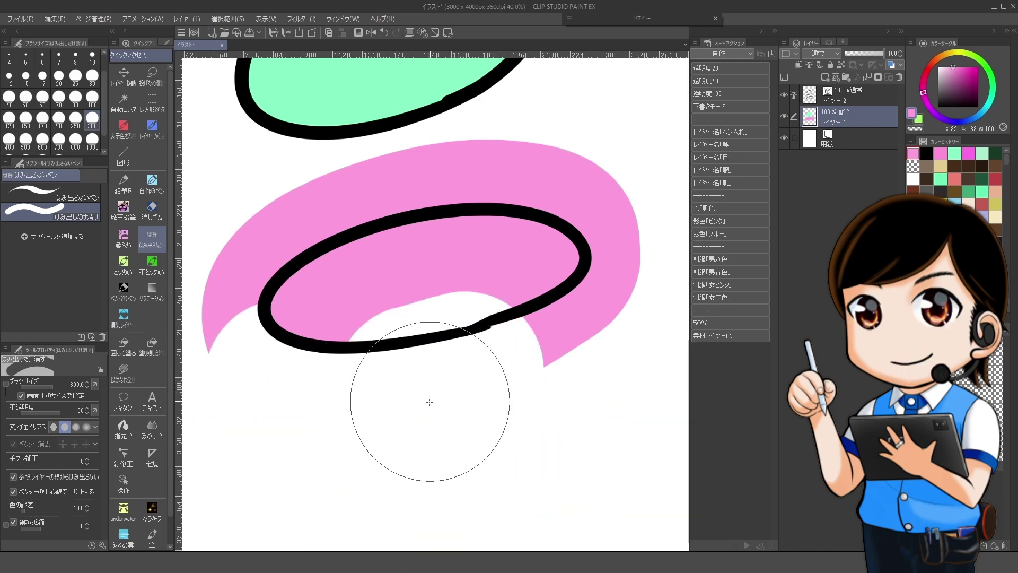
Step: Examine the control points and centre lines of レイヤー 2 where the line ends overlap beneath the lower oval, using the 制御点 tool
scroll(466, 368, up, 5)
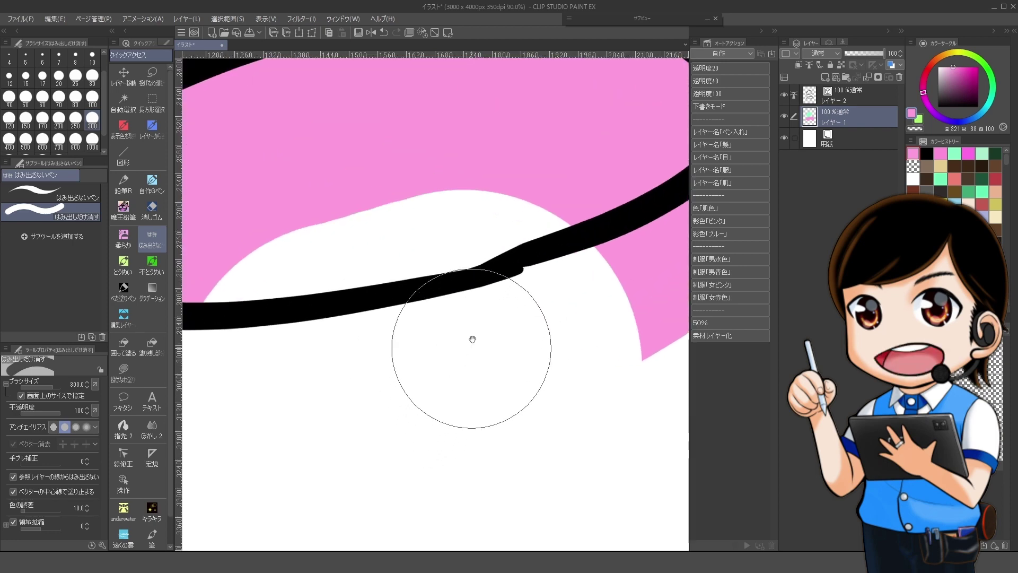
scroll(472, 339, up, 1)
drag(472, 338, 433, 406)
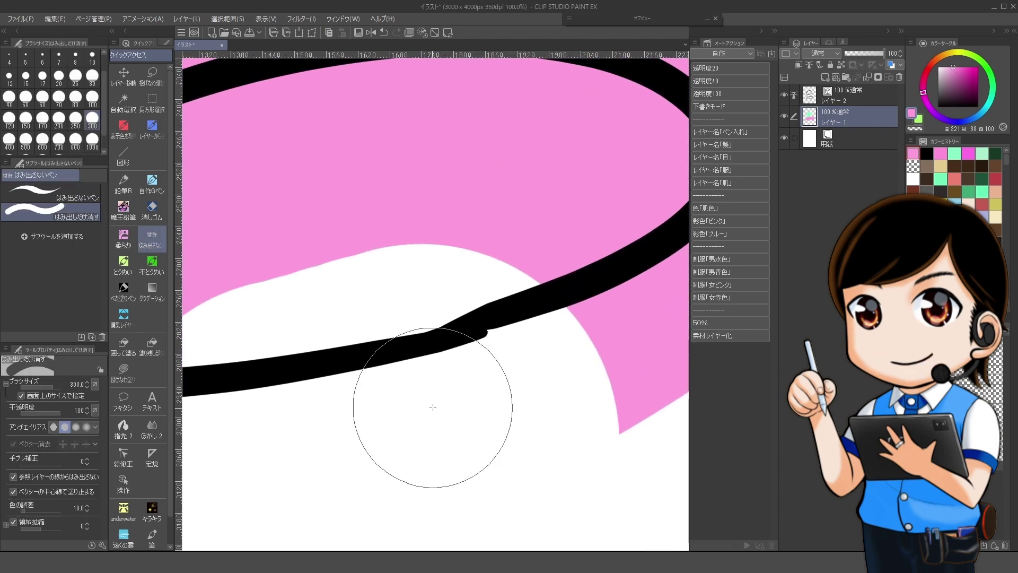
click(124, 462)
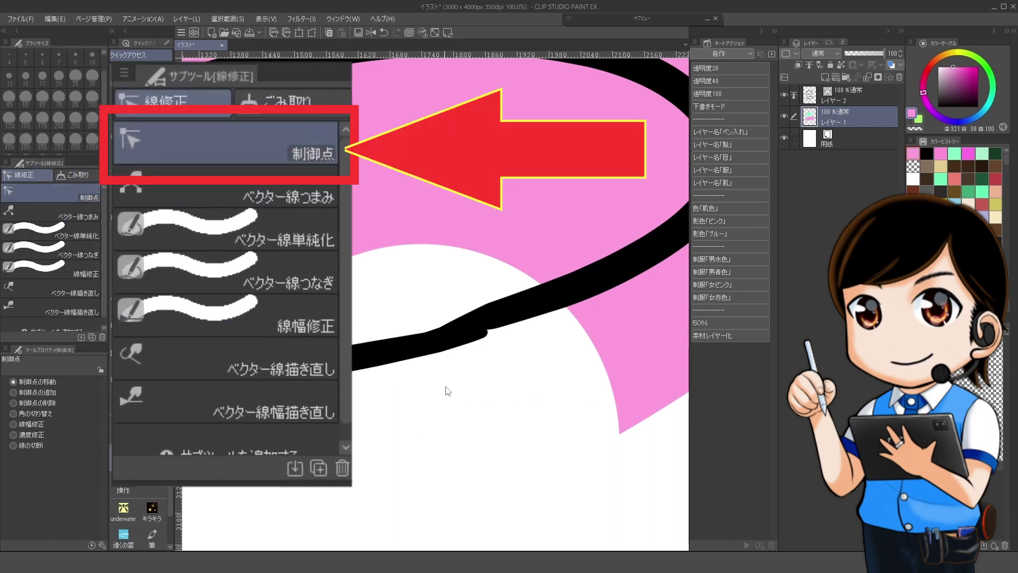
ctrl+shift+click(443, 345)
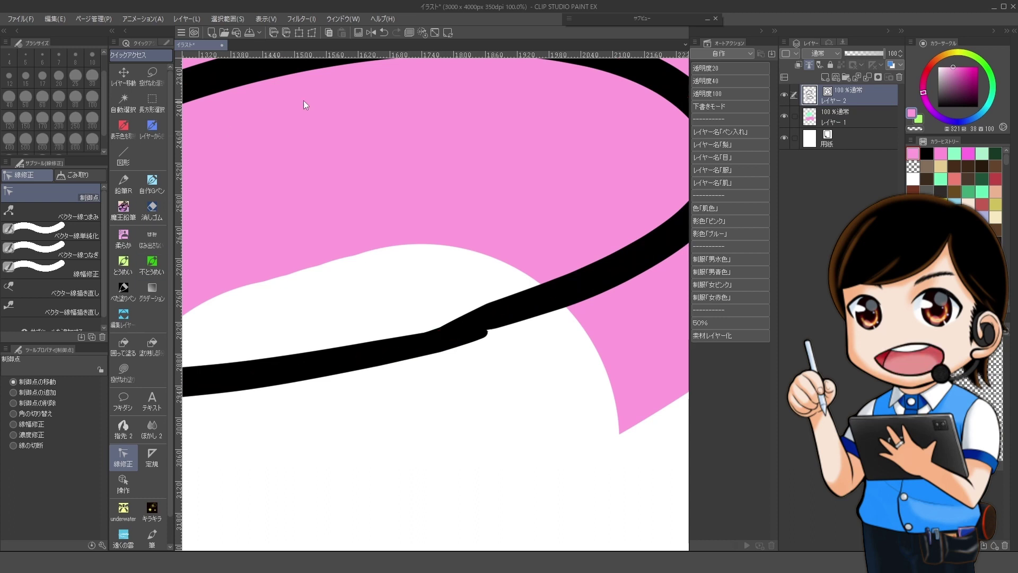
mouse_move(551, 304)
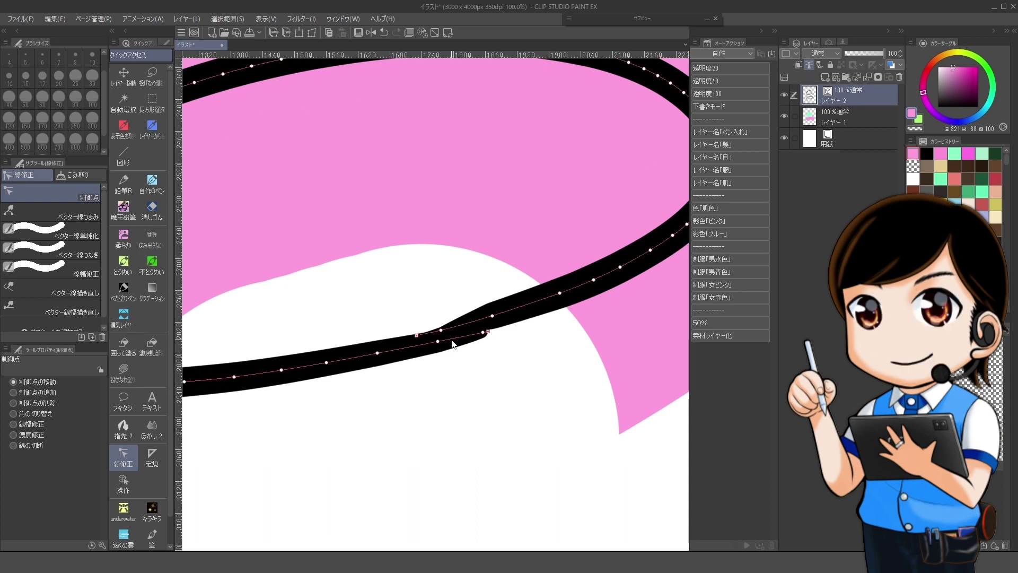
scroll(453, 337, up, 3)
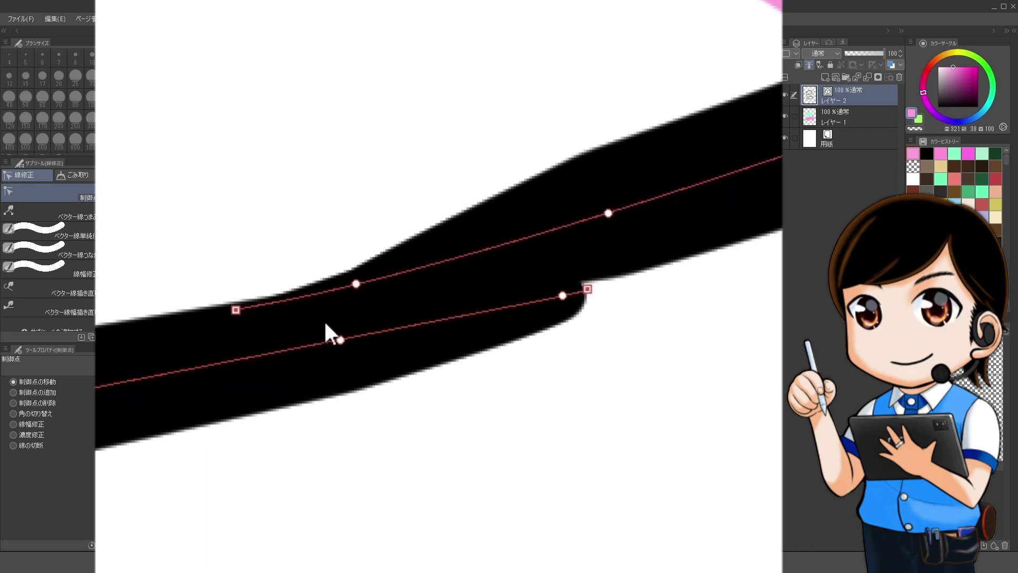
scroll(321, 332, down, 5)
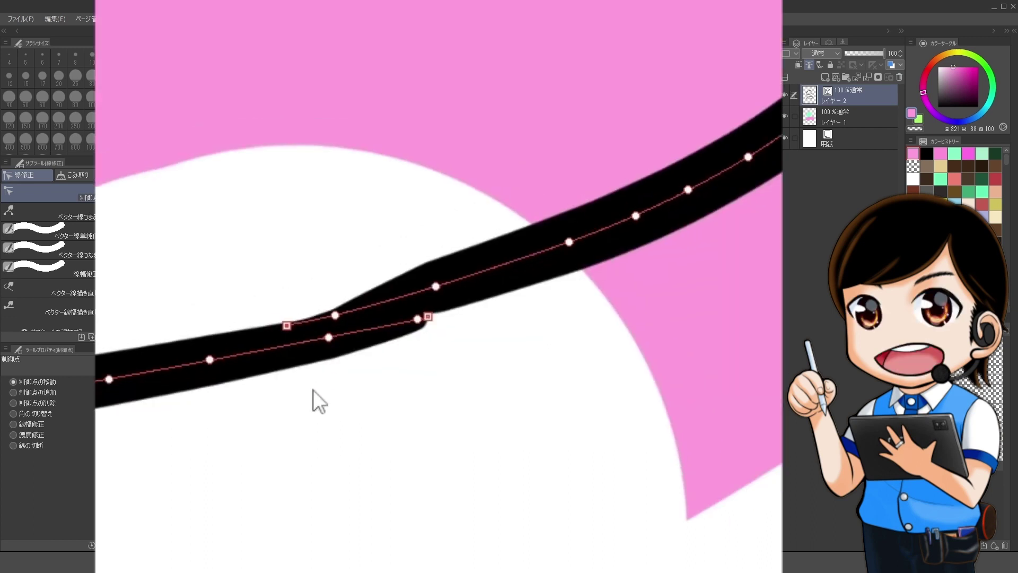
drag(368, 314, 439, 230)
scroll(437, 240, down, 2)
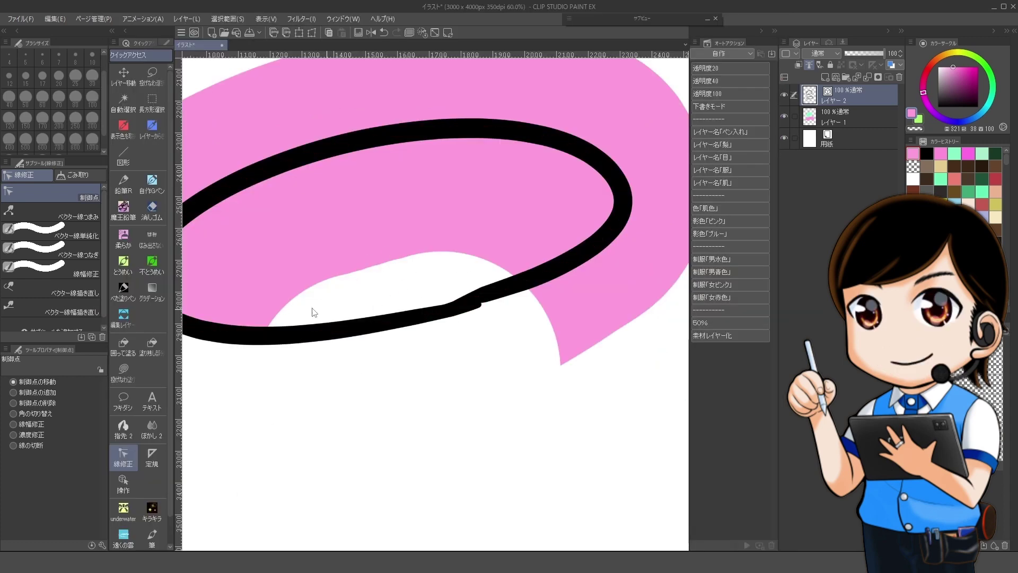
Step: Sweep the はみ出しだけ消す eraser over the pink on レイヤー 1, with its cross moving along and around the lower oval's line
click(152, 239)
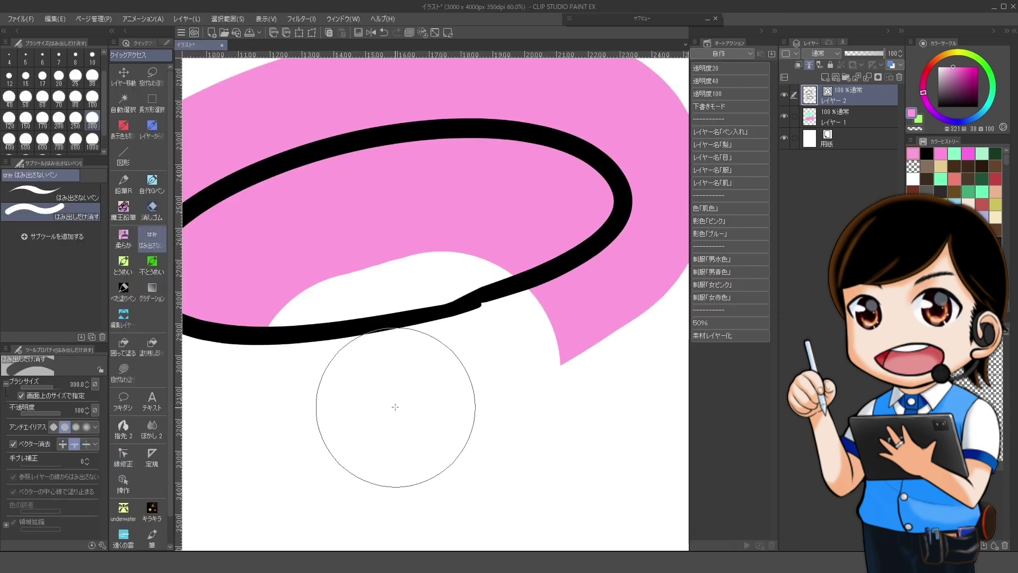
drag(393, 405, 386, 341)
key(ctrl+z)
scroll(387, 325, down, 3)
click(858, 116)
mouse_move(481, 318)
mouse_down()
mouse_move(473, 252)
mouse_move(424, 231)
mouse_move(337, 242)
mouse_move(267, 273)
mouse_up()
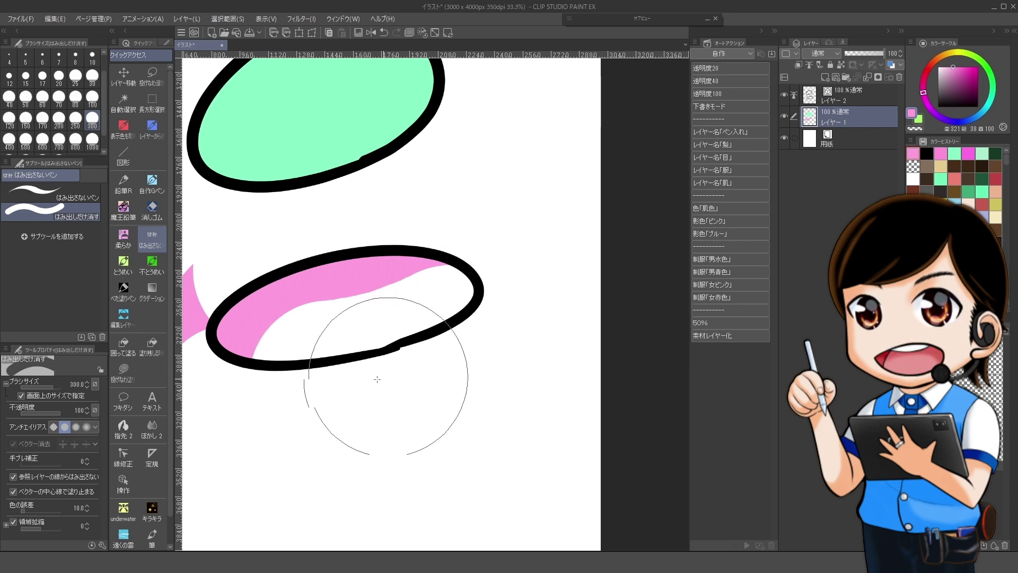
Step: Bridge the gap between the overlapping line ends on レイヤー 2 with black 自作Gペン strokes at size 17, and check their control points
scroll(403, 361, up, 3)
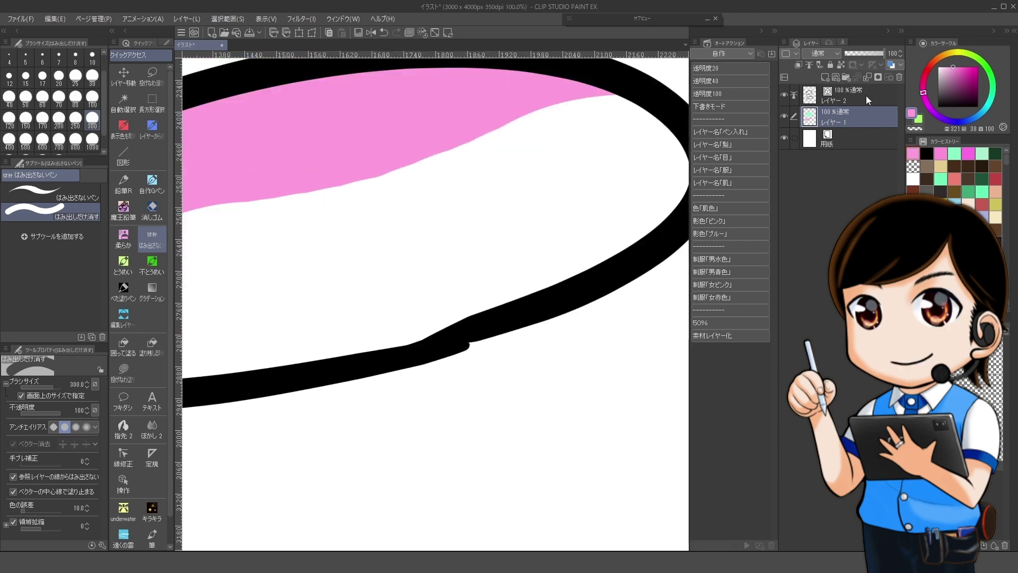
click(866, 96)
click(957, 88)
key(p)
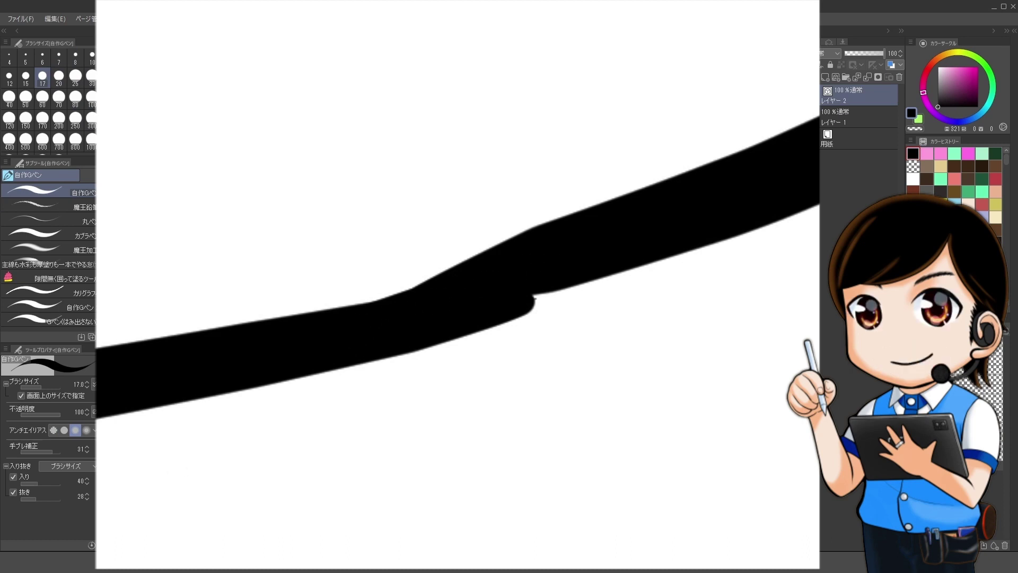
key(y)
click(74, 199)
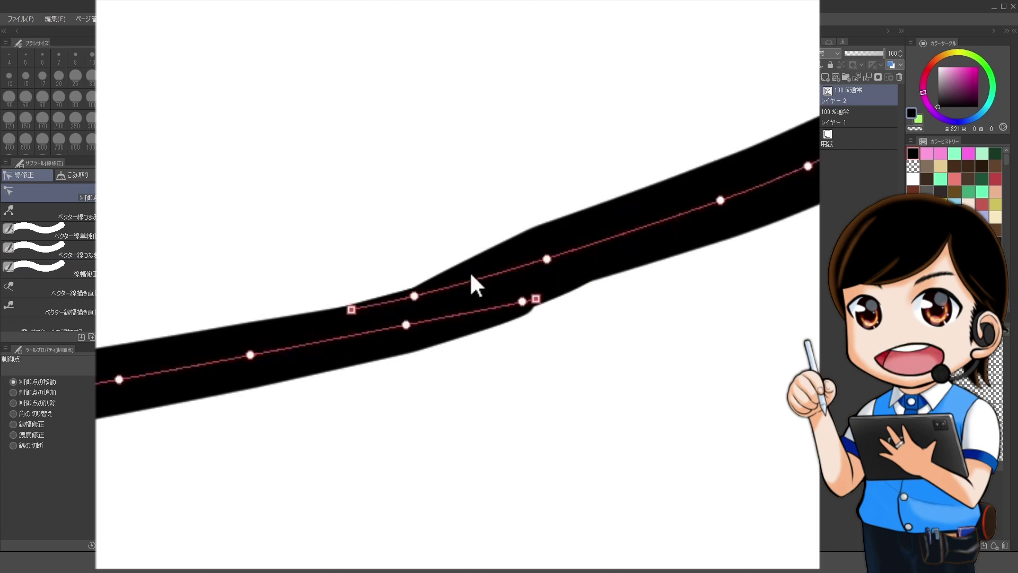
mouse_move(469, 303)
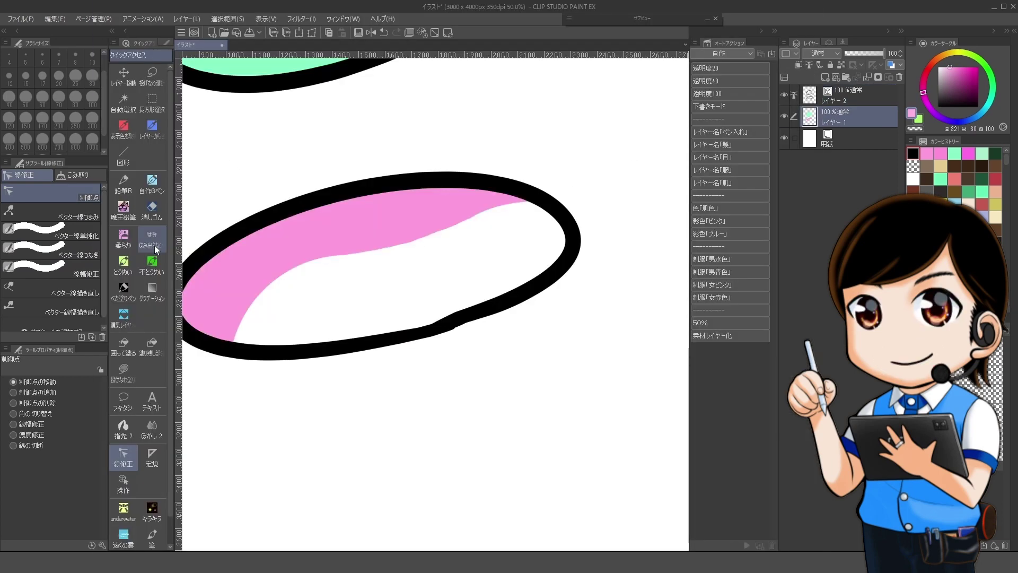
Step: Cover the lower oval with pink on レイヤー 1 using べた塗りペン at size 600, and erase the overflow outside its line with はみ出しだけ消す
mouse_move(228, 249)
mouse_down()
mouse_move(363, 291)
mouse_move(470, 207)
mouse_move(222, 316)
mouse_move(488, 266)
mouse_move(295, 296)
mouse_move(408, 216)
mouse_up()
key(ctrl+minus)
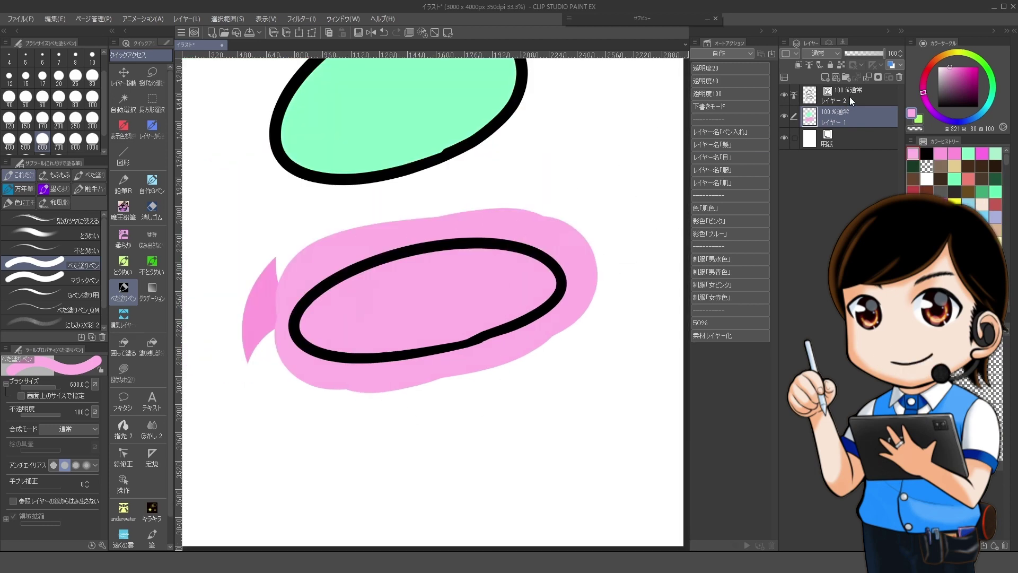
click(152, 239)
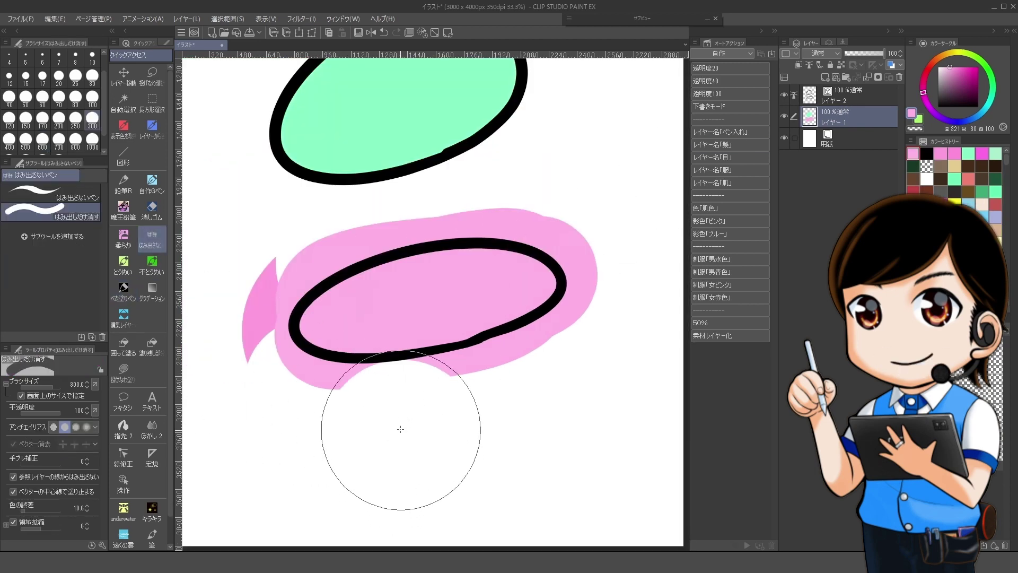
mouse_move(400, 428)
mouse_down()
mouse_move(395, 400)
mouse_move(268, 369)
mouse_move(251, 333)
mouse_move(267, 282)
mouse_move(361, 229)
mouse_move(449, 206)
mouse_move(531, 208)
mouse_move(588, 230)
mouse_move(601, 272)
mouse_move(583, 317)
mouse_move(534, 342)
mouse_up()
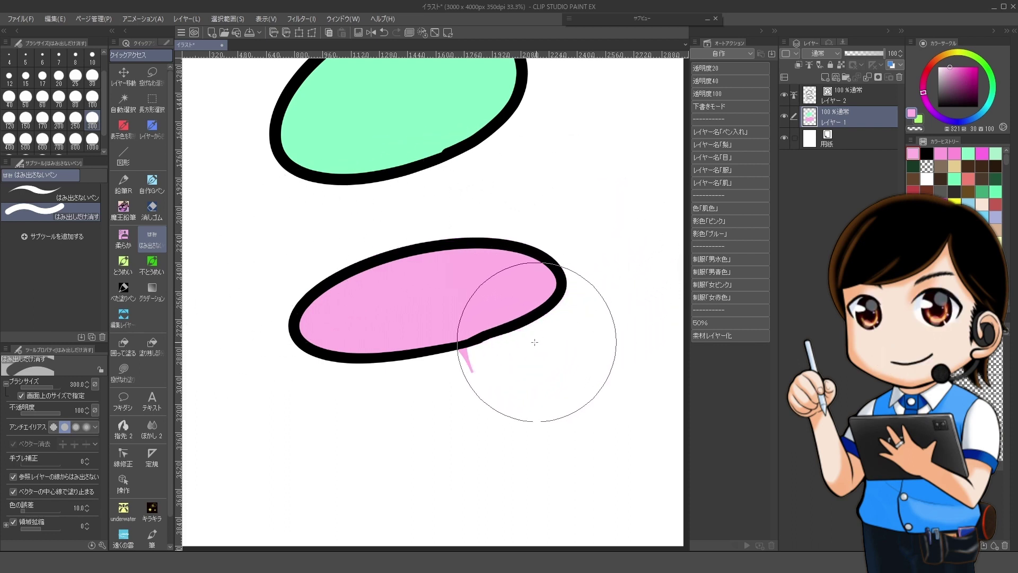
drag(474, 357, 374, 379)
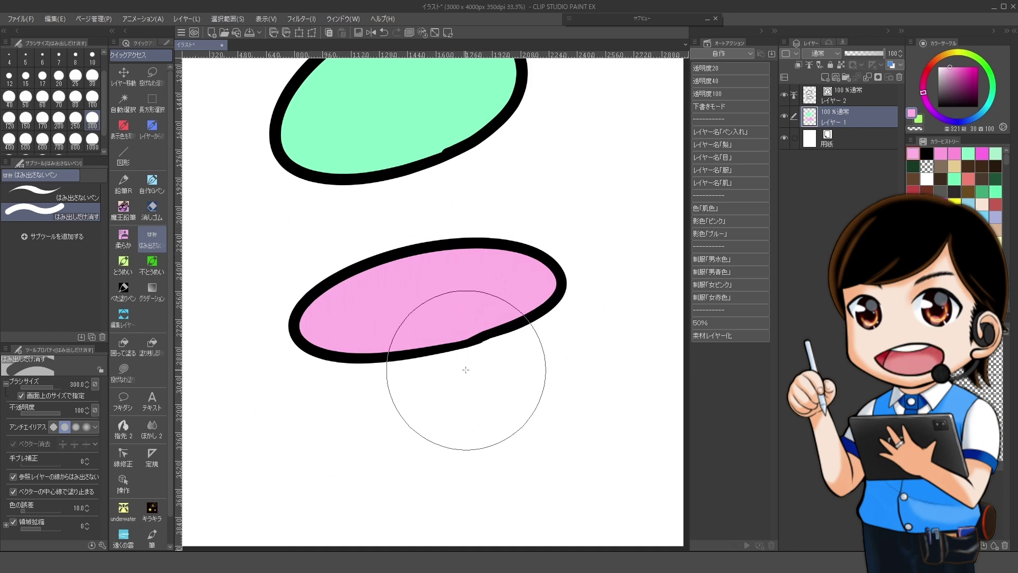
Step: Inspect the control points of the small strokes that bridge the line gap beneath the lower oval on レイヤー 2
click(859, 96)
key(Tab)
scroll(200, 336, up, 6)
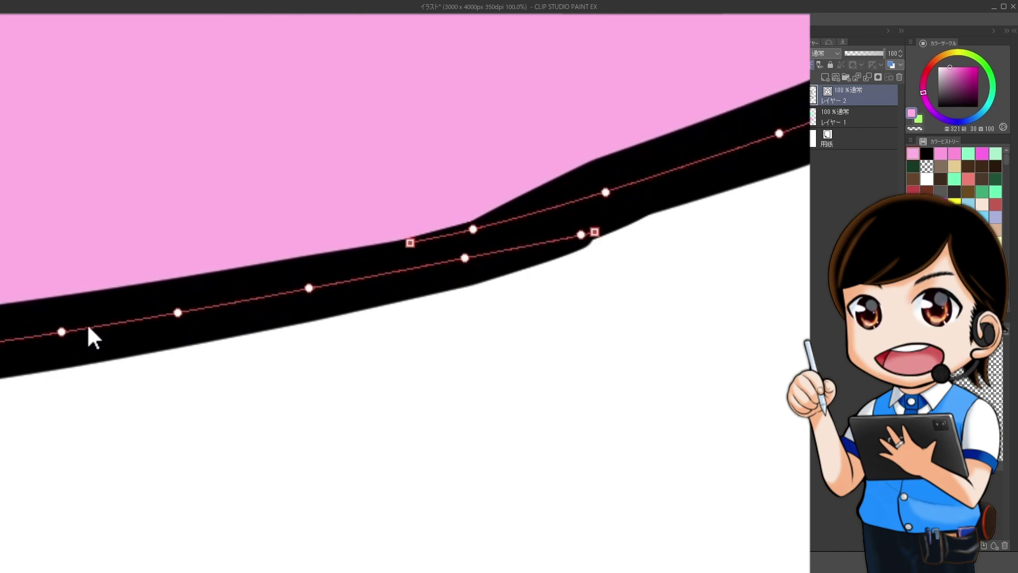
drag(146, 318, 343, 271)
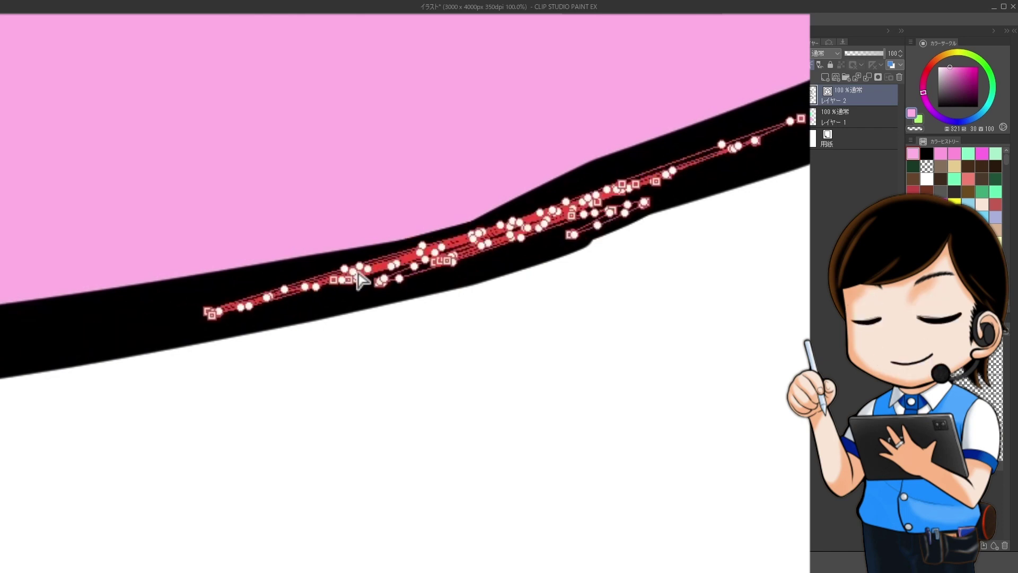
key(ctrl+z)
scroll(133, 532, down, 1)
scroll(132, 533, down, 3)
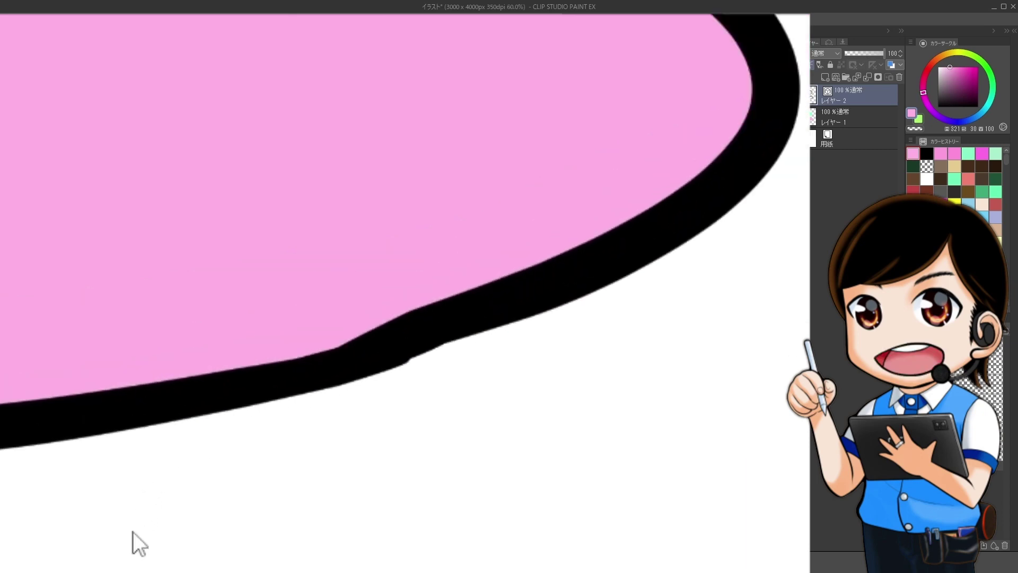
key(Tab)
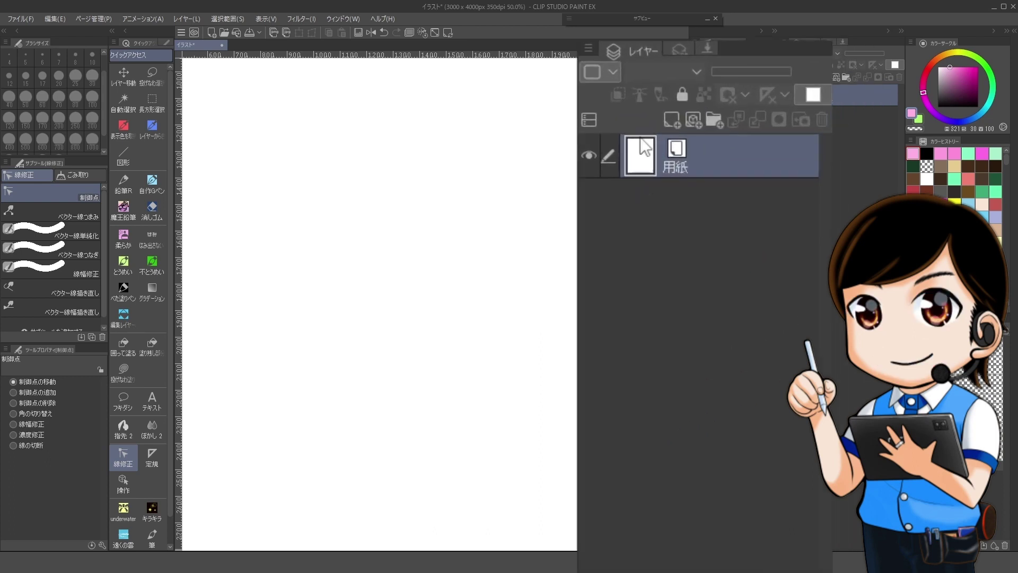
Step: Add a raster layer above 用紙 and draw a tilted black oval on it with 自作Gペン at size 15
click(672, 118)
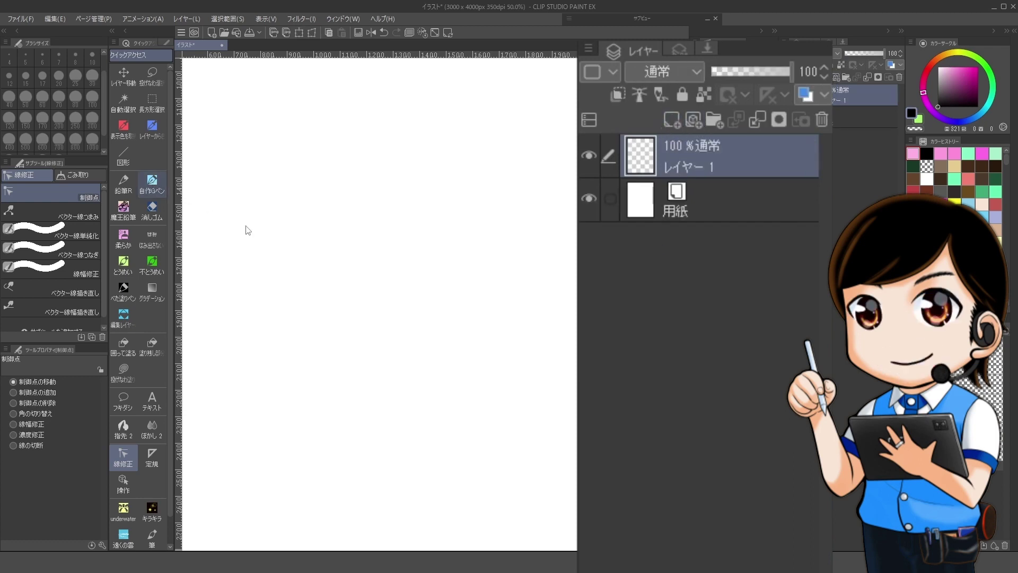
key(p)
drag(450, 320, 456, 317)
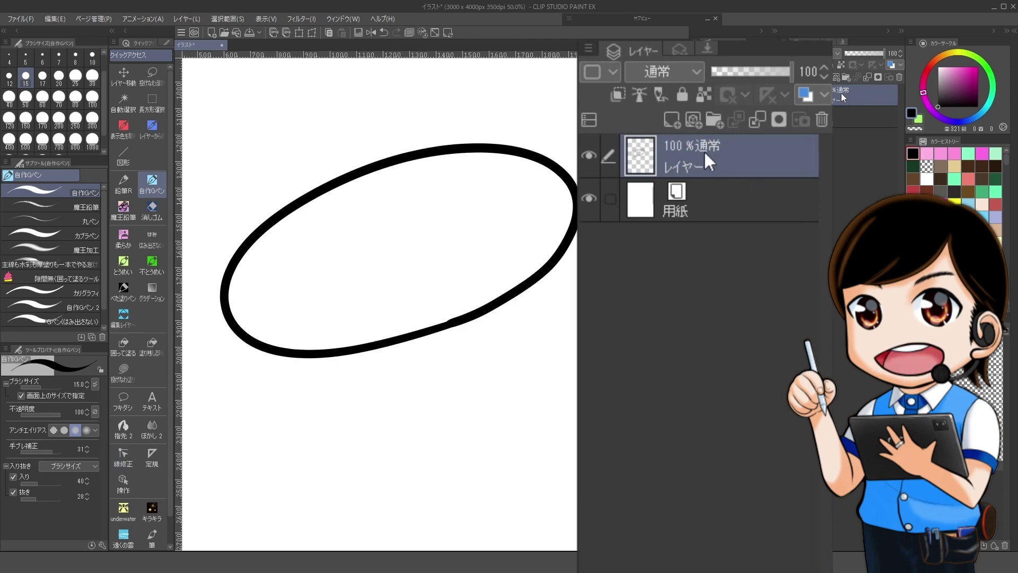
Step: Add a raster layer beneath the oval's layer and try a green dab of はみ出さないペン at size 700 inside the oval
click(698, 196)
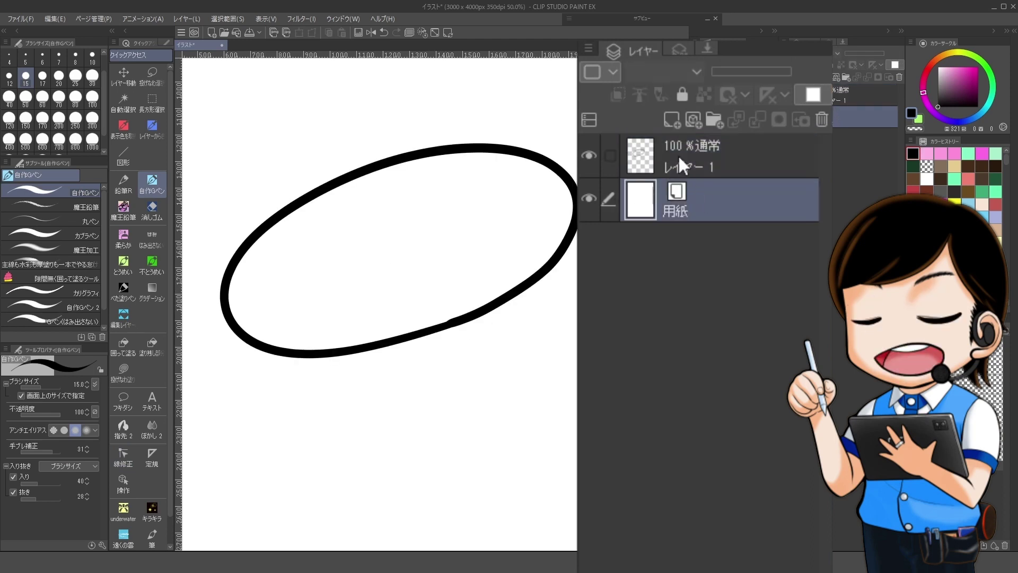
click(675, 119)
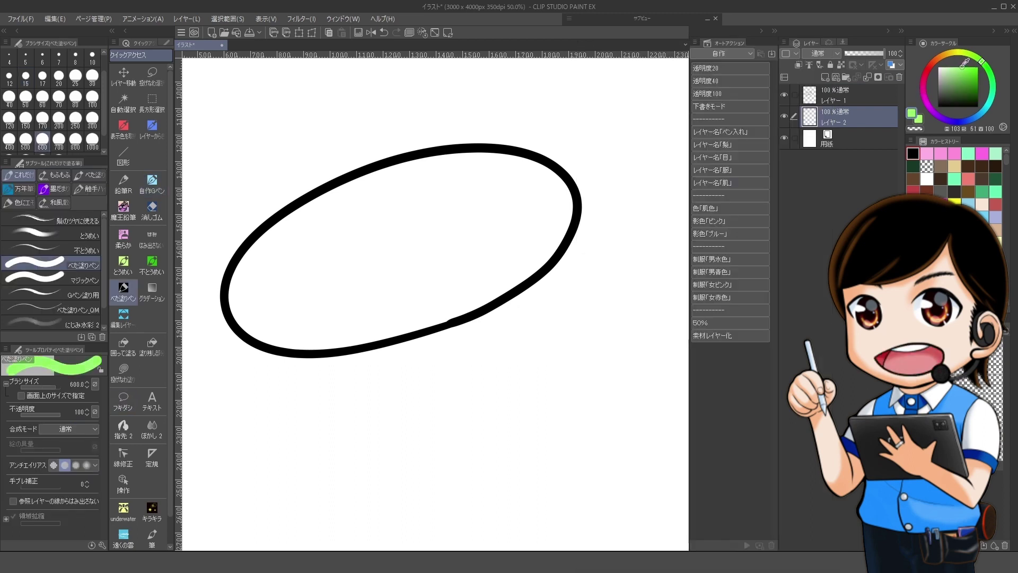
click(152, 238)
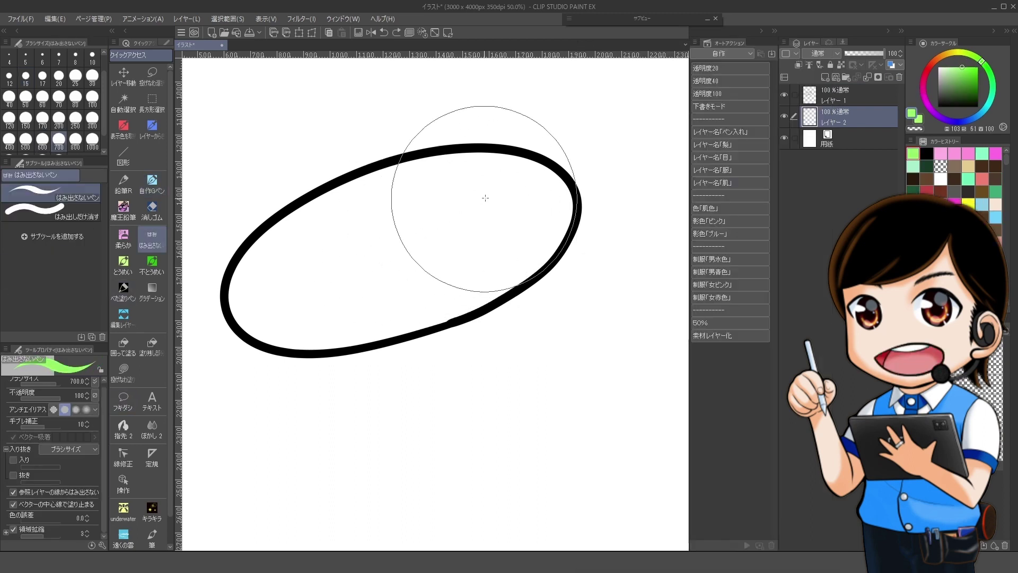
click(507, 191)
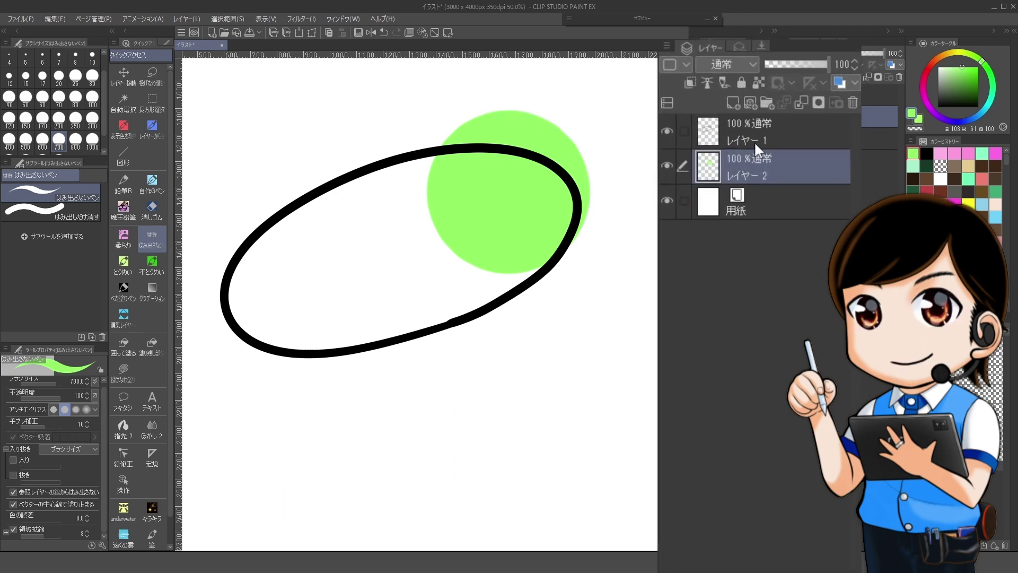
Step: Set レイヤー 1 as the reference layer and clear the green dab from レイヤー 2
click(712, 152)
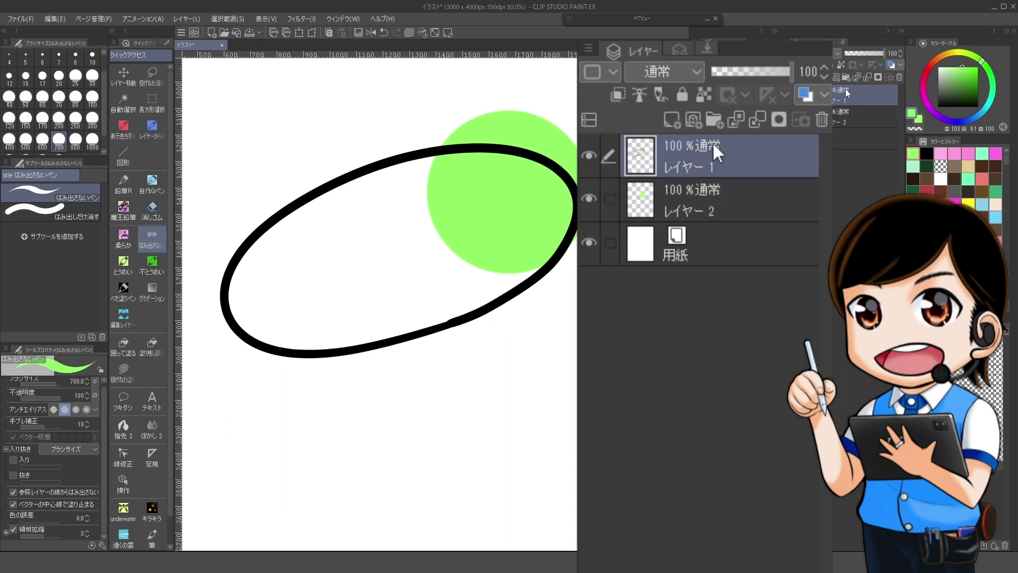
click(640, 94)
click(632, 201)
key(Delete)
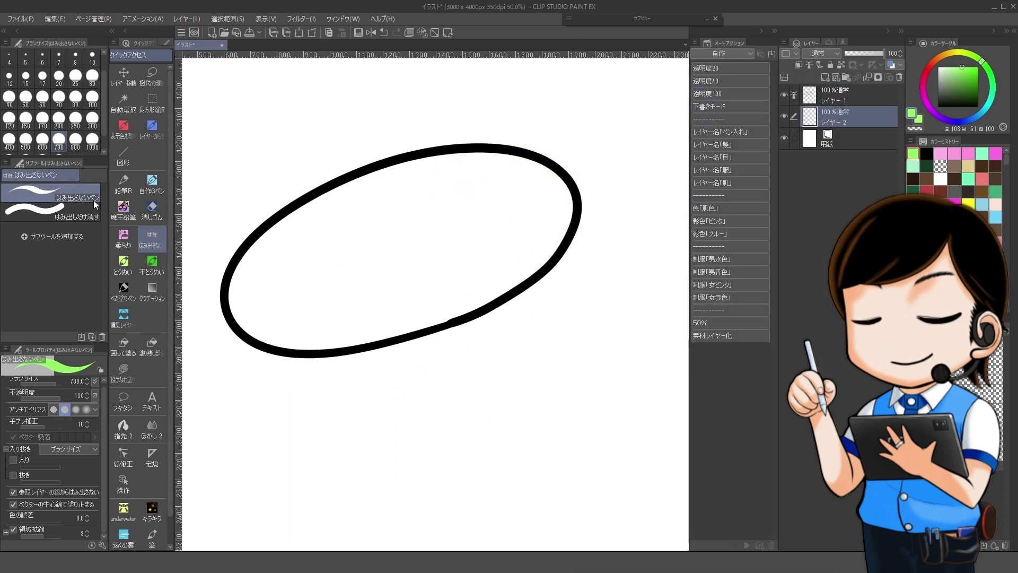
Step: Try filling the oval with green on レイヤー 2 and dabbing outside its lower line, and repeat the fill on the cleared layer
mouse_move(354, 253)
mouse_down()
mouse_move(467, 205)
mouse_move(520, 203)
mouse_move(507, 242)
mouse_move(347, 303)
mouse_move(300, 306)
mouse_move(296, 257)
mouse_up()
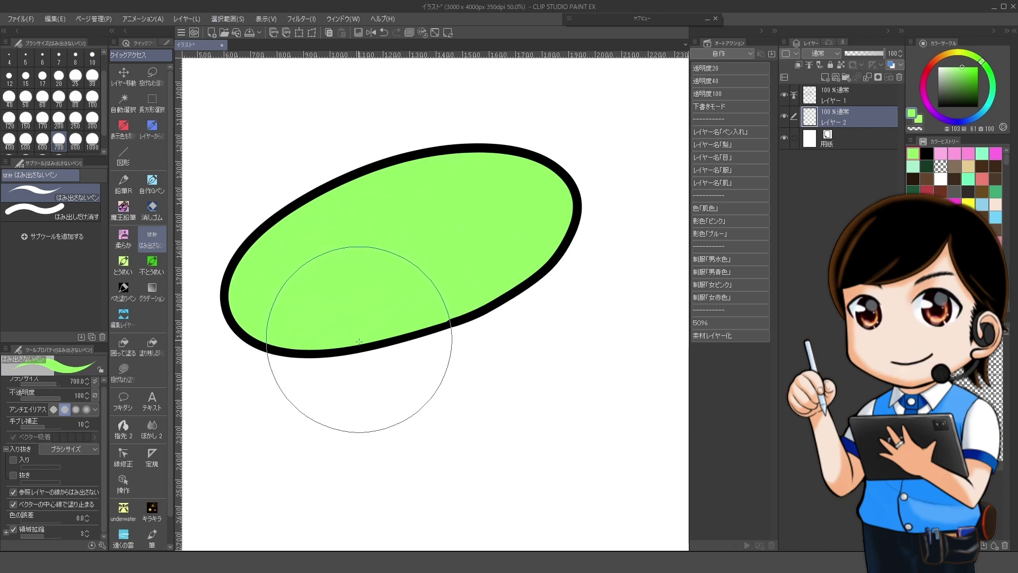
click(359, 363)
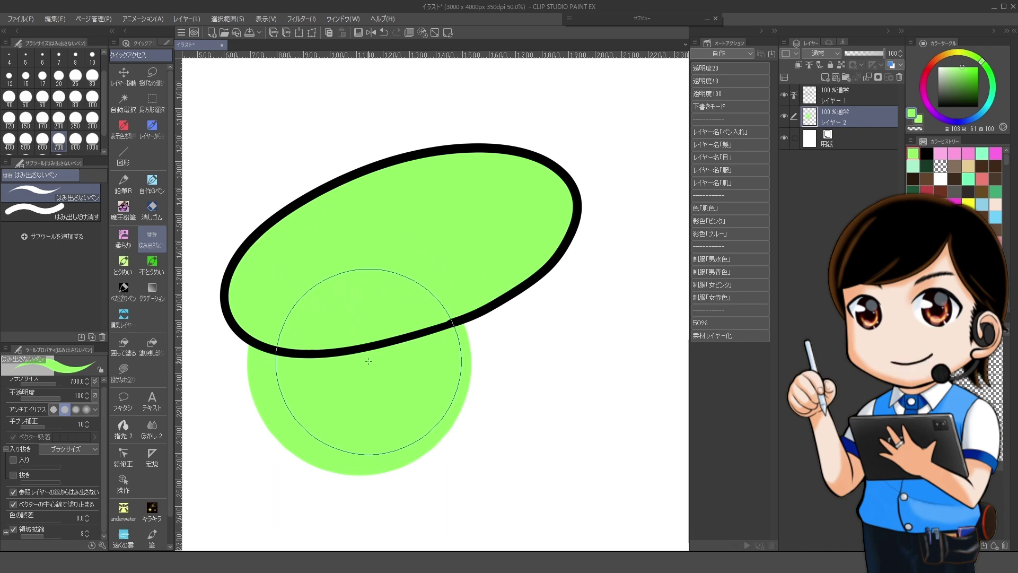
key(Delete)
mouse_move(477, 202)
mouse_down()
mouse_move(511, 200)
mouse_move(465, 200)
mouse_move(352, 227)
mouse_move(289, 284)
mouse_move(432, 262)
mouse_move(472, 193)
mouse_move(302, 250)
mouse_move(445, 232)
mouse_move(371, 402)
mouse_up()
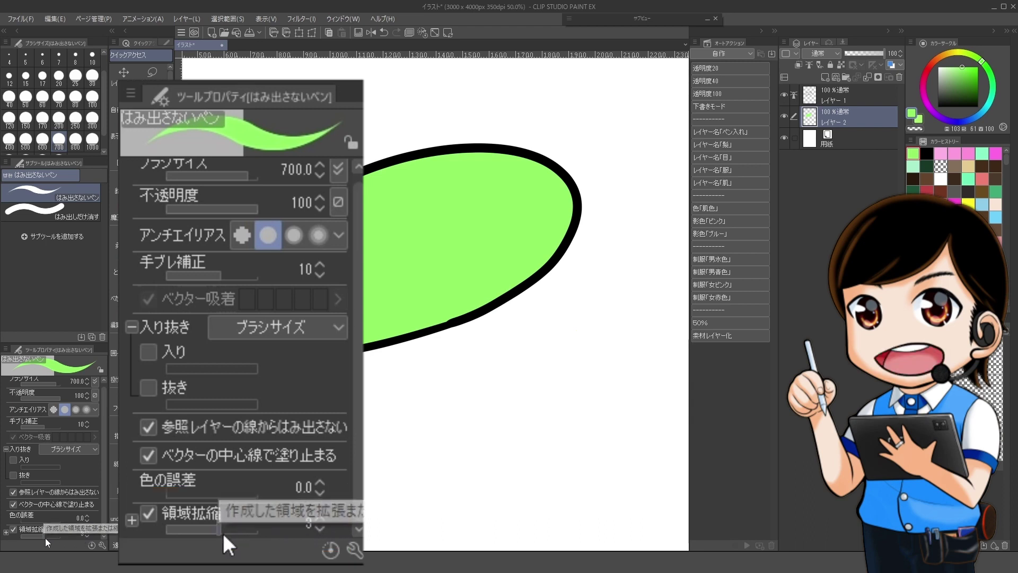
Step: Set the 領域拡縮 of はみ出さないペン to 0 and repaint the oval green on the cleared レイヤー 2
mouse_move(43, 536)
mouse_down()
mouse_move(26, 539)
mouse_move(40, 536)
mouse_up()
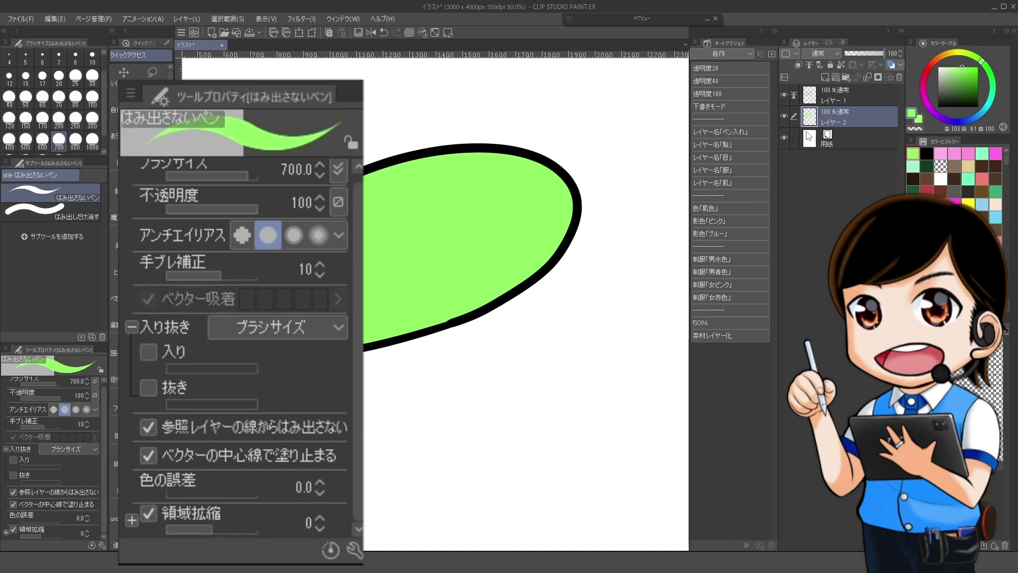
key(Delete)
mouse_move(504, 200)
mouse_down()
mouse_move(391, 218)
mouse_move(319, 248)
mouse_move(503, 225)
mouse_up()
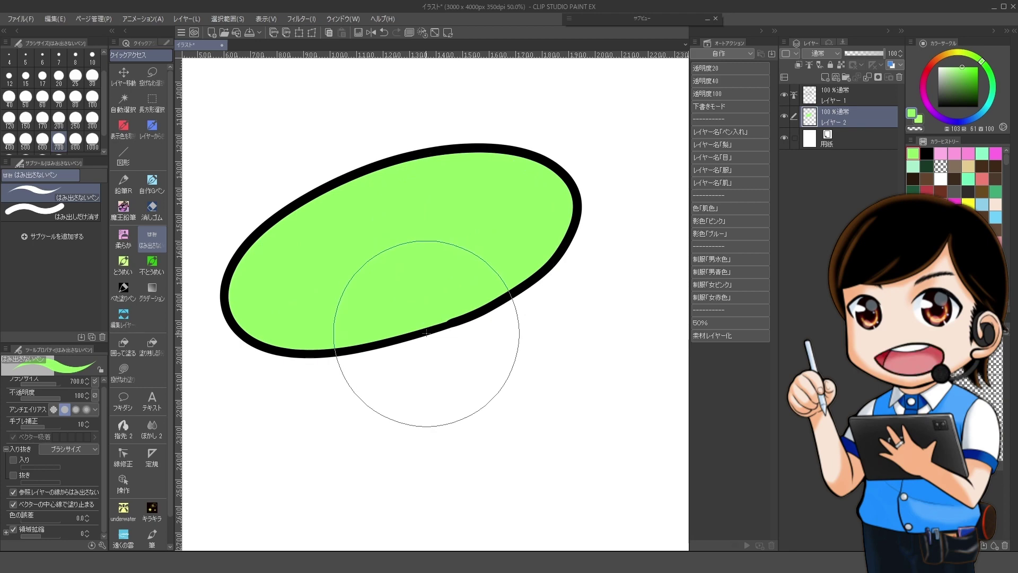
Step: Examine the boundary between the green fill and the black line along the oval's lower edge
scroll(425, 332, up, 10)
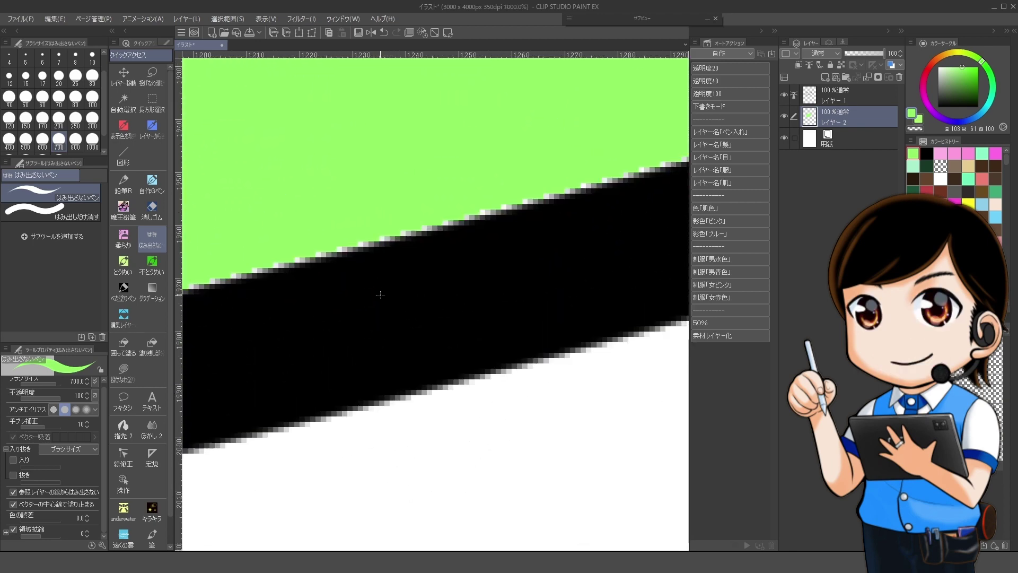
scroll(377, 311, up, 3)
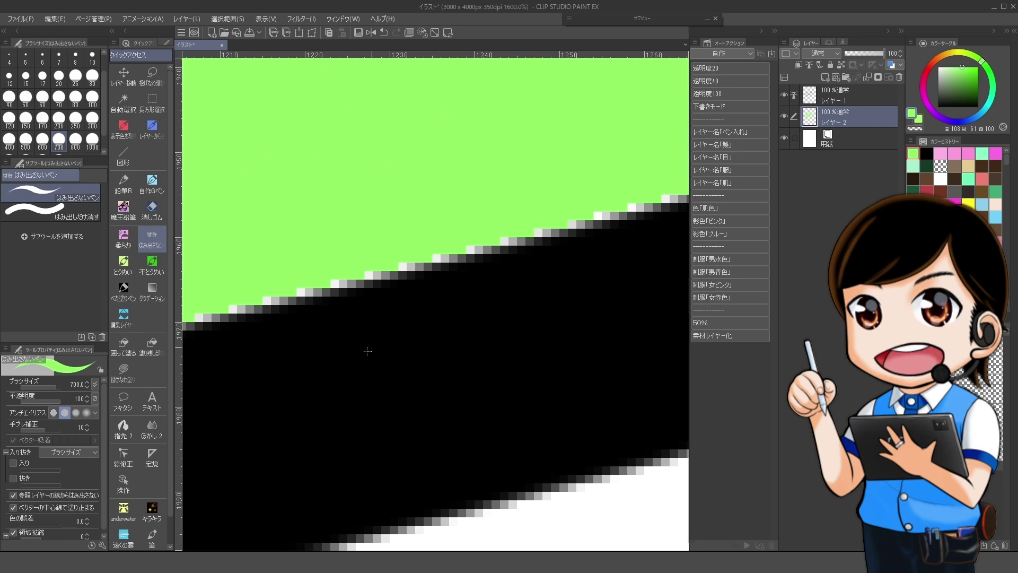
scroll(441, 367, down, 10)
scroll(441, 367, down, 2)
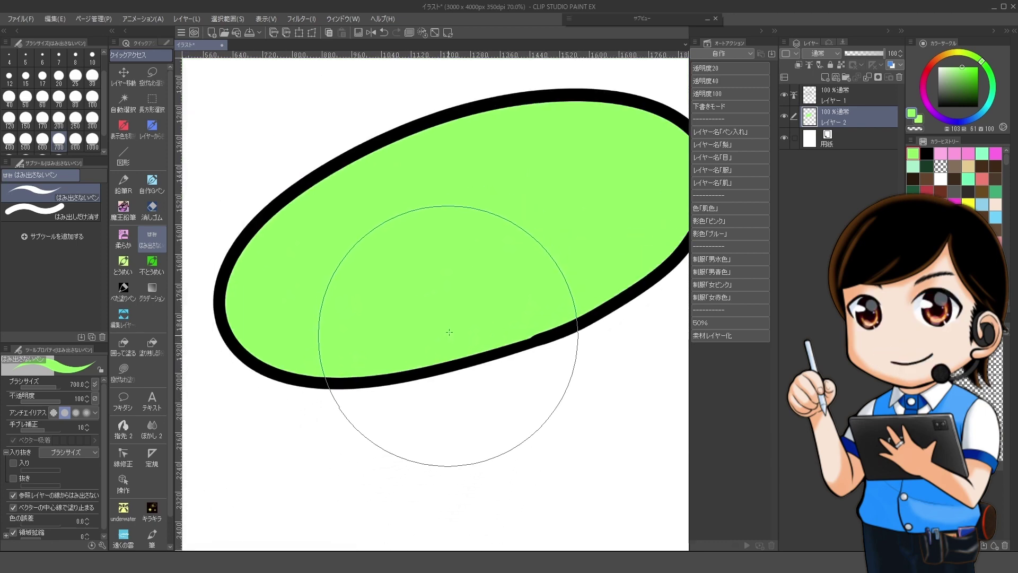
key(space)
drag(495, 246, 461, 283)
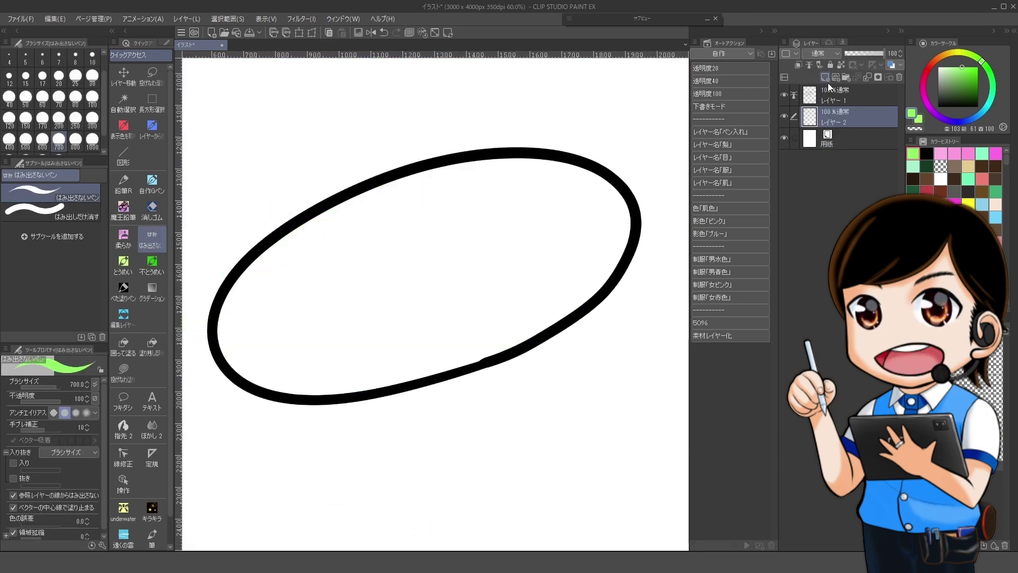
Step: Set the 領域拡縮 of はみ出さないペン to 11, lower レイヤー 1's opacity to 44%, and reselect レイヤー 2
scroll(78, 539, down, 1)
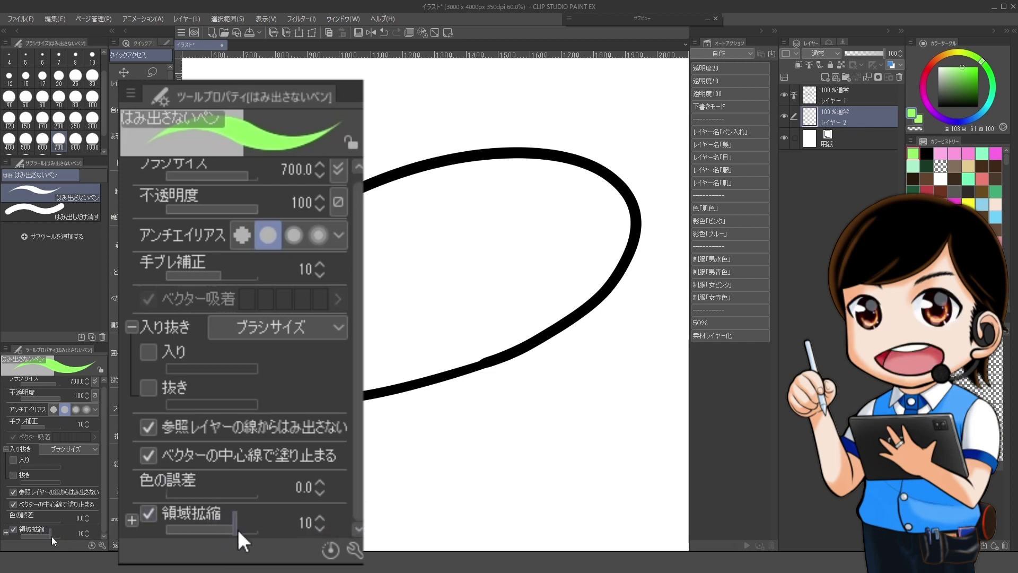
click(52, 536)
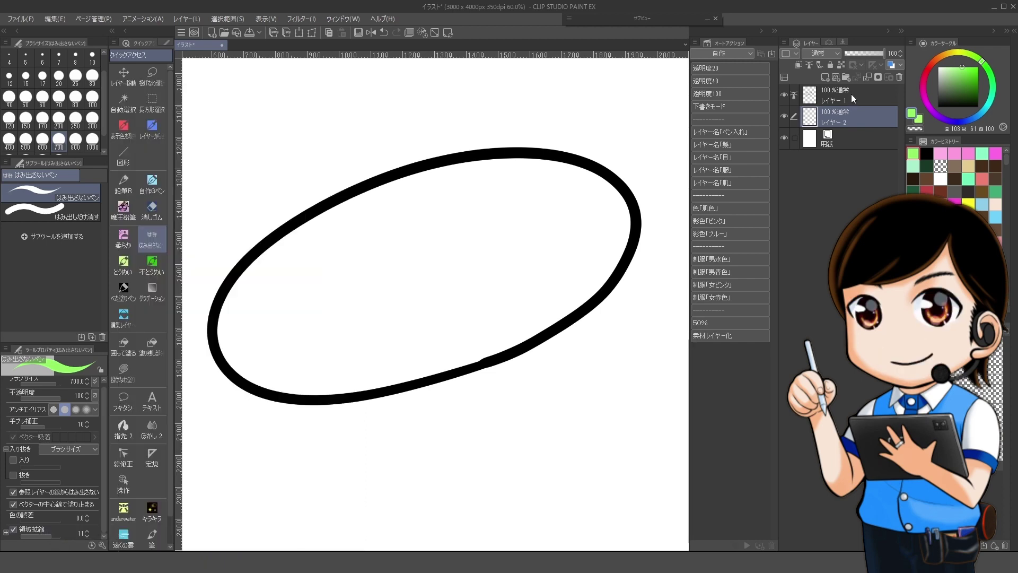
click(851, 94)
drag(871, 52, 863, 55)
click(838, 122)
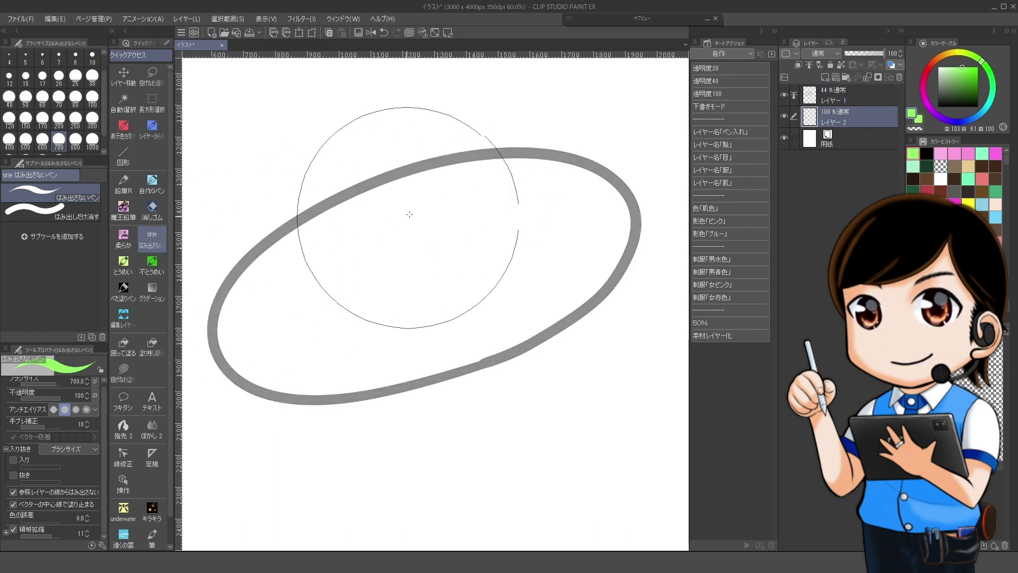
Step: Paint the oval green on レイヤー 2 and check how far the fill extends beneath the semi-transparent lower line
mouse_move(407, 212)
mouse_down()
mouse_move(318, 258)
mouse_move(306, 309)
mouse_move(514, 265)
mouse_move(502, 215)
mouse_move(403, 243)
mouse_up()
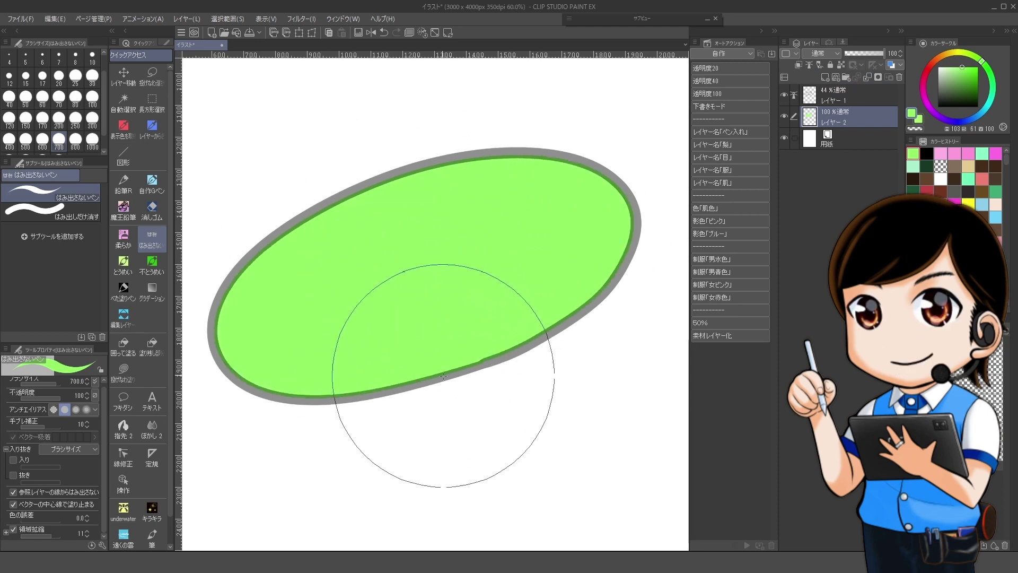
scroll(442, 425, up, 5)
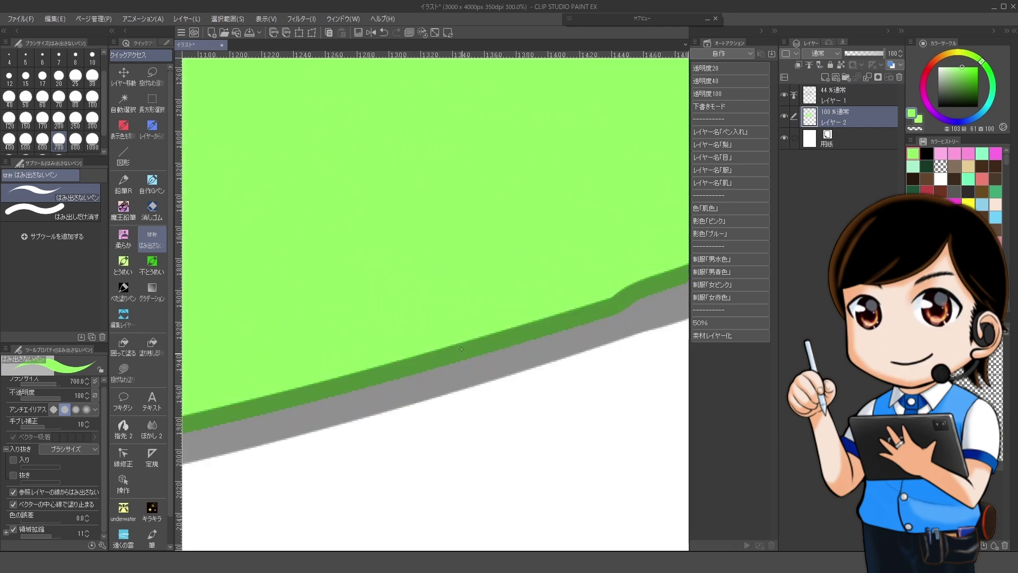
scroll(464, 371, down, 5)
scroll(453, 374, up, 5)
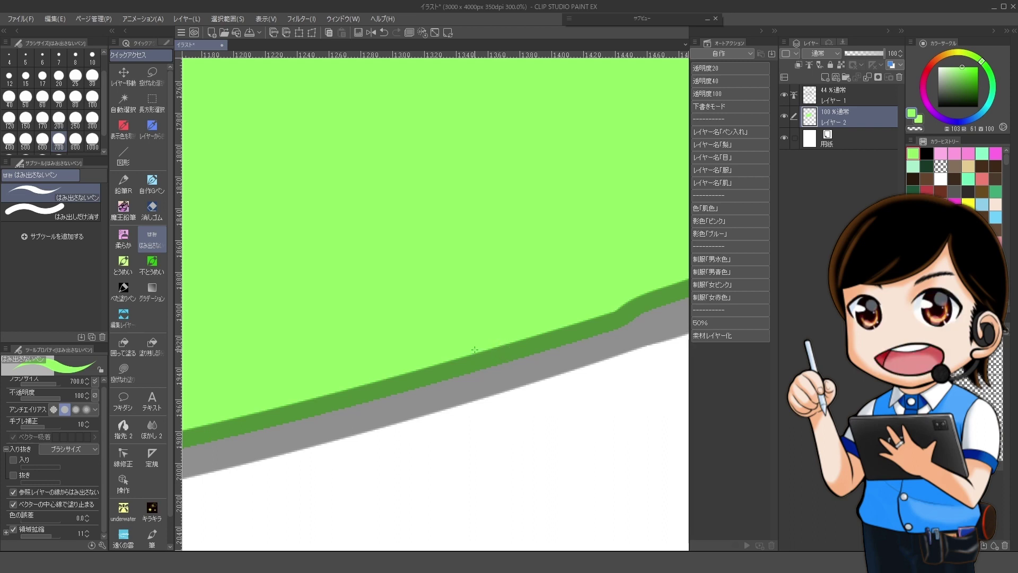
scroll(474, 349, down, 7)
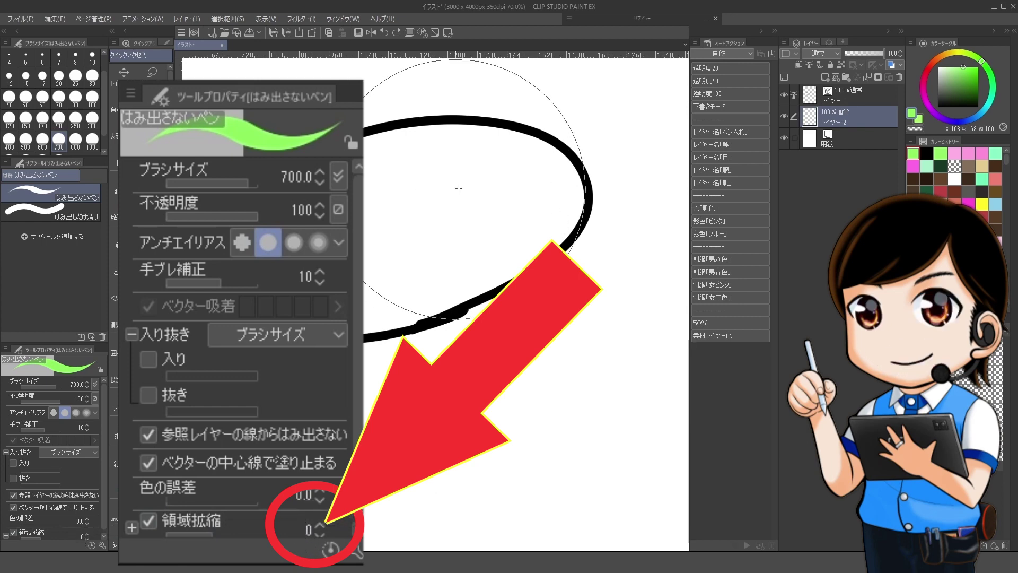
Step: Fill the vector-line oval with green on レイヤー 2 using はみ出さないペン, stroking across its lower line, and inspect the fill's edge at pixel level
drag(458, 188, 325, 214)
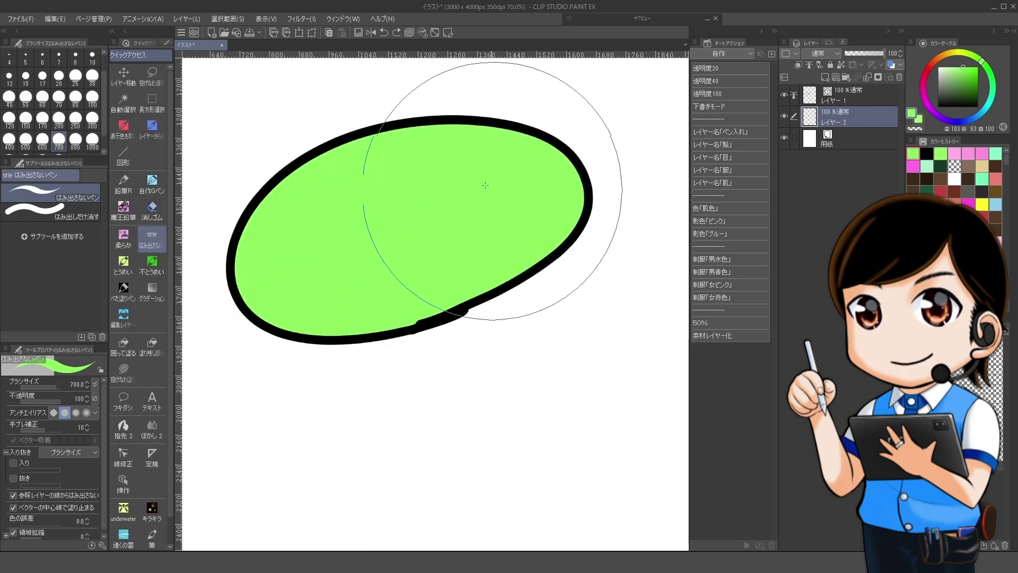
mouse_move(396, 375)
mouse_down()
mouse_move(404, 379)
mouse_move(398, 333)
mouse_up()
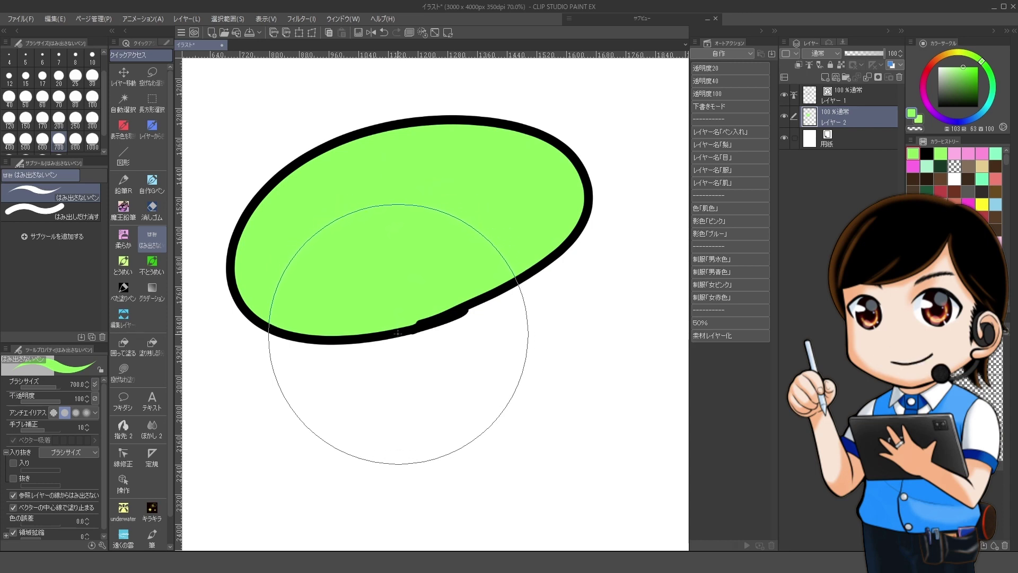
scroll(398, 333, up, 10)
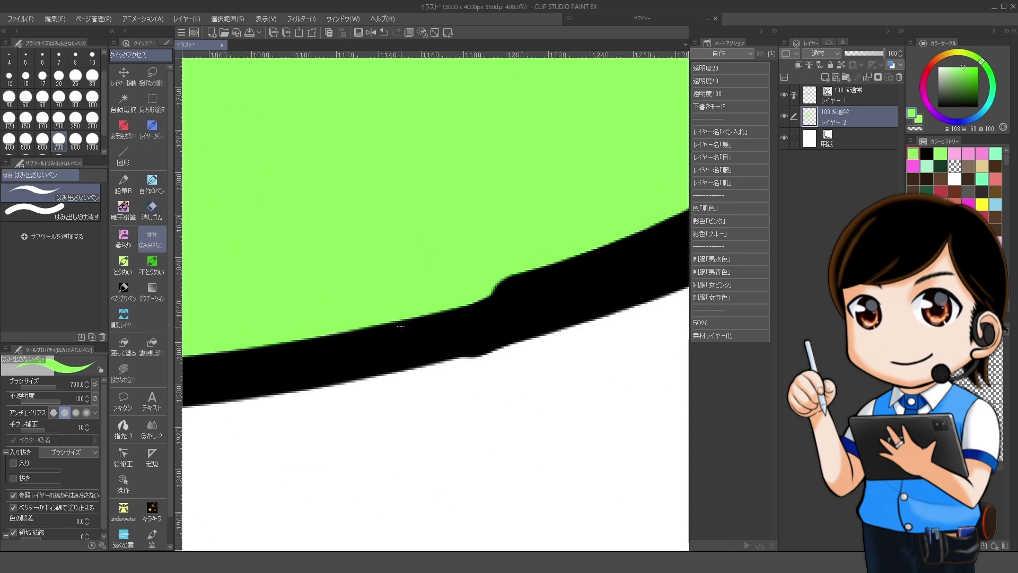
scroll(401, 326, up, 8)
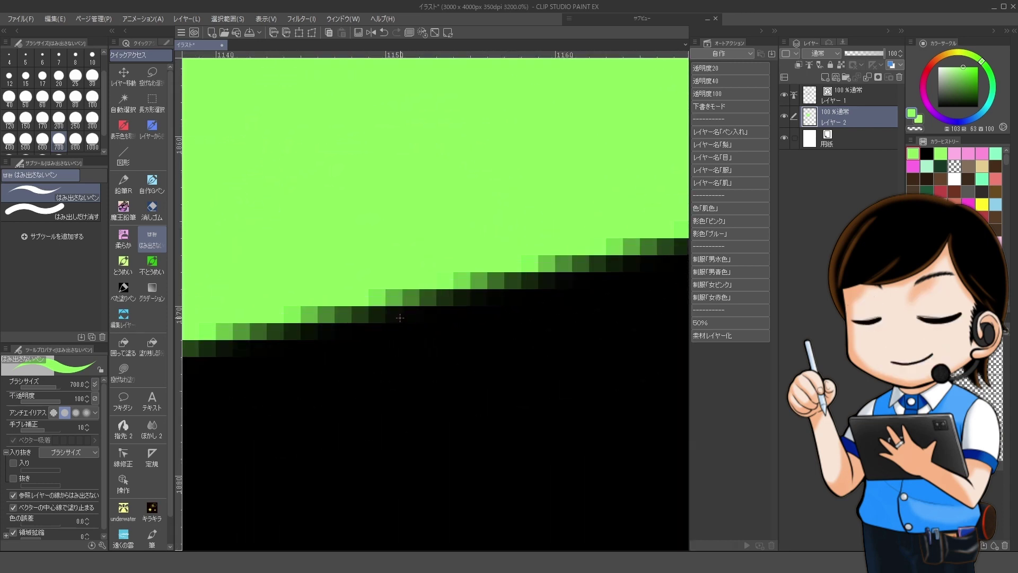
scroll(407, 325, down, 4)
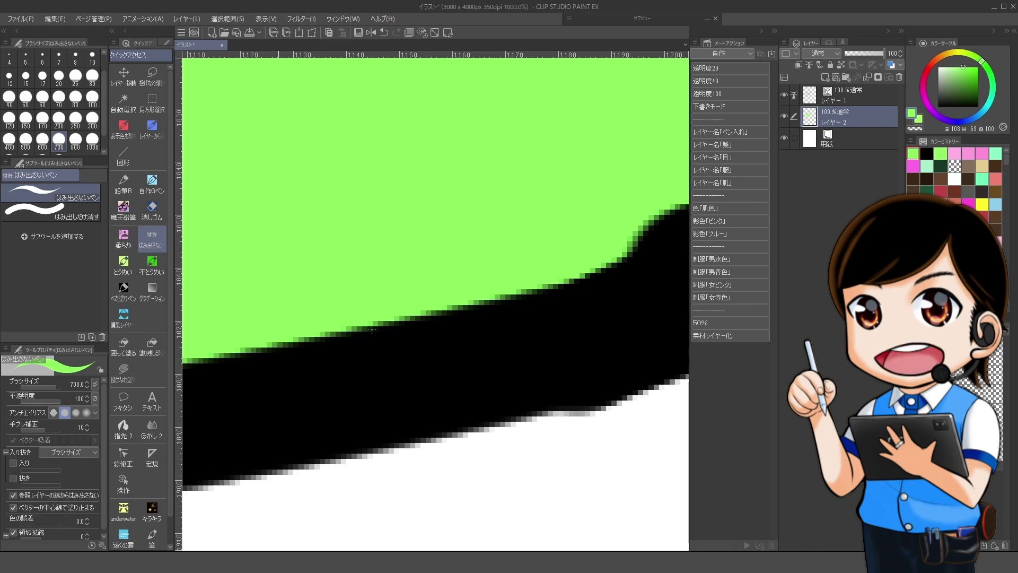
scroll(432, 326, down, 2)
scroll(433, 326, down, 2)
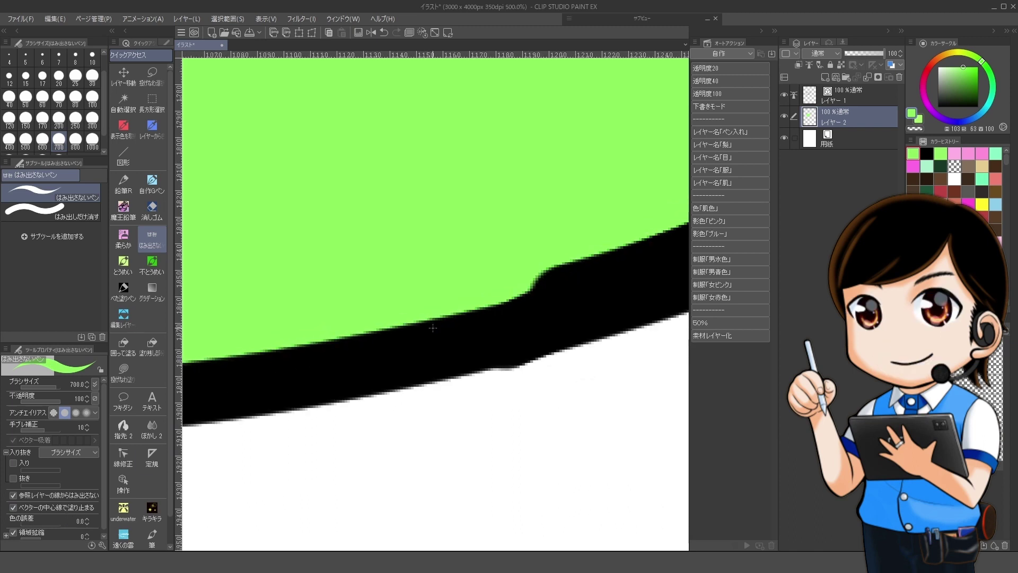
scroll(436, 315, up, 6)
scroll(435, 306, down, 5)
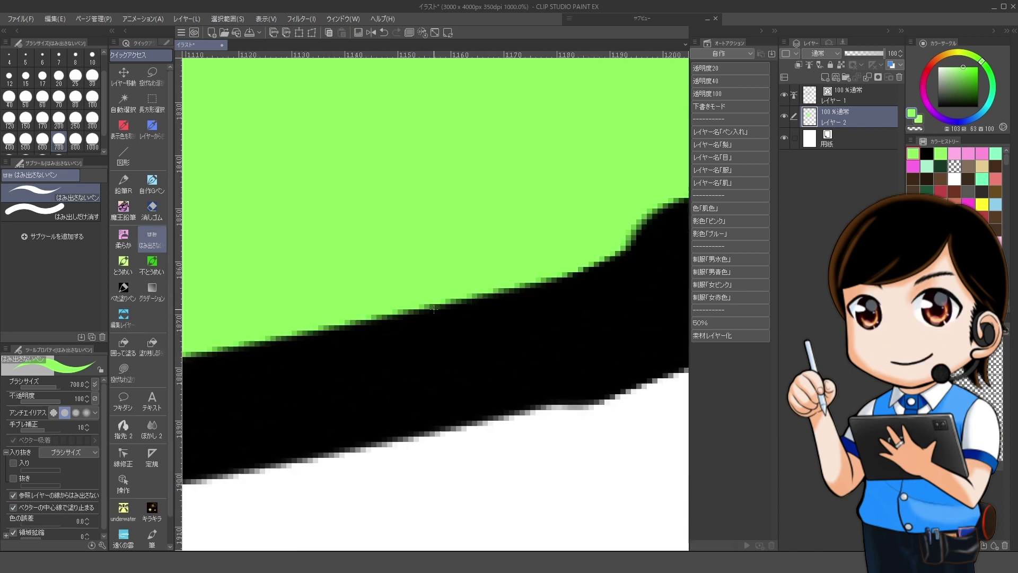
Step: Lower the opacity of the vector line layer レイヤー 1 to 43%
click(848, 97)
drag(870, 52, 863, 54)
scroll(336, 375, down, 3)
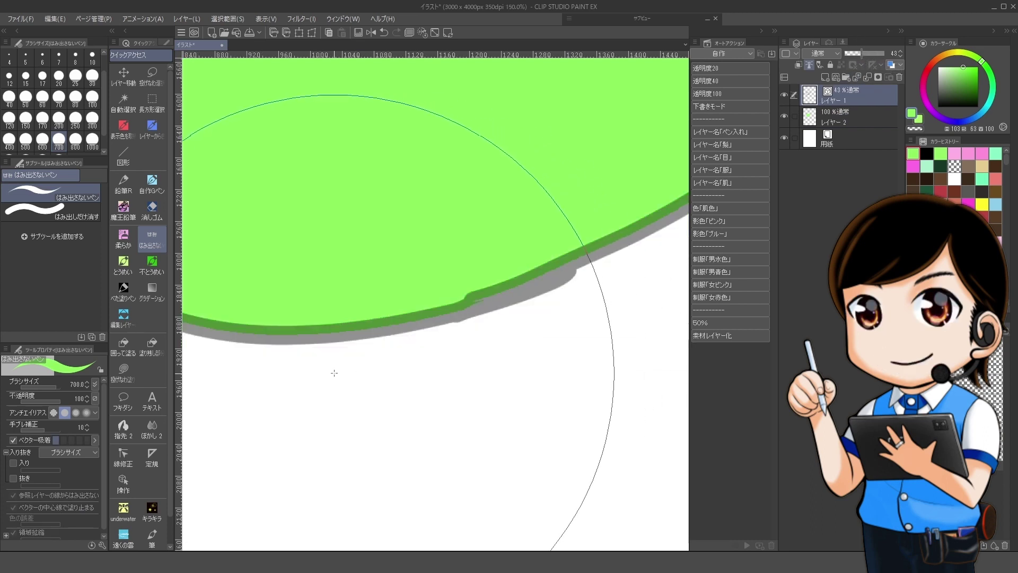
Step: Use the 制御点 line-correction tool to compare the lower line's vector path with the green fill's edge
click(125, 467)
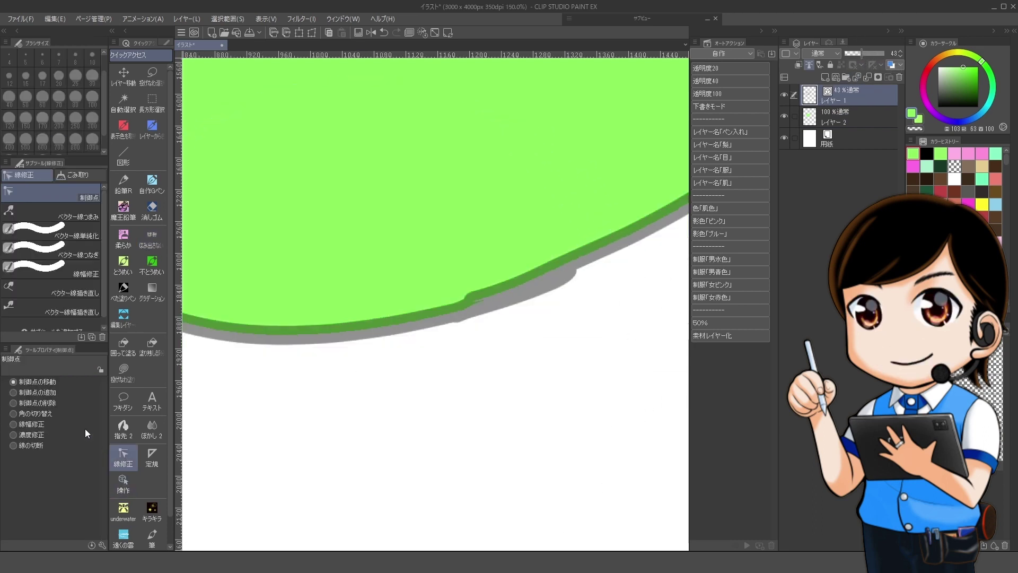
mouse_move(227, 346)
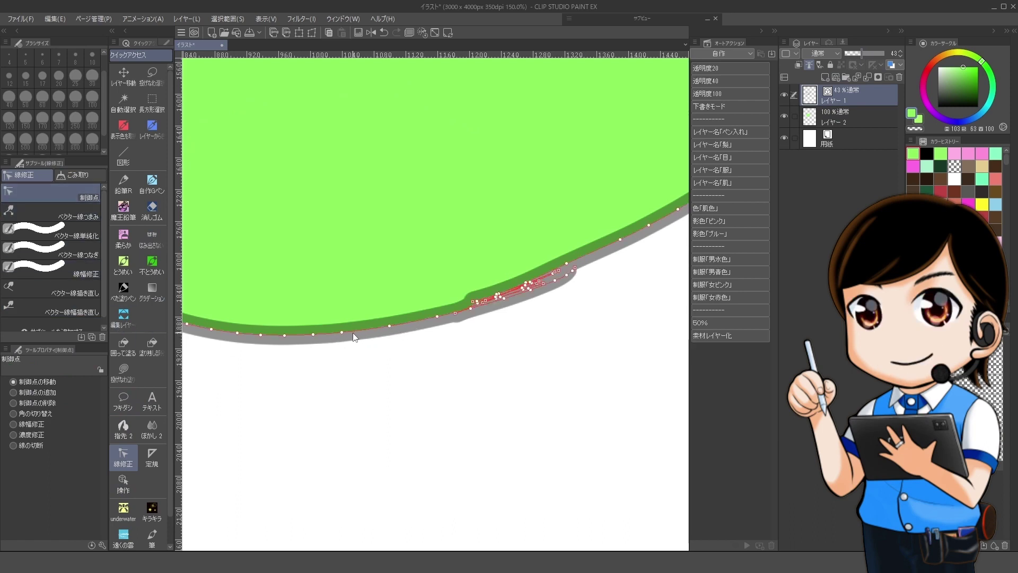
scroll(353, 333, up, 5)
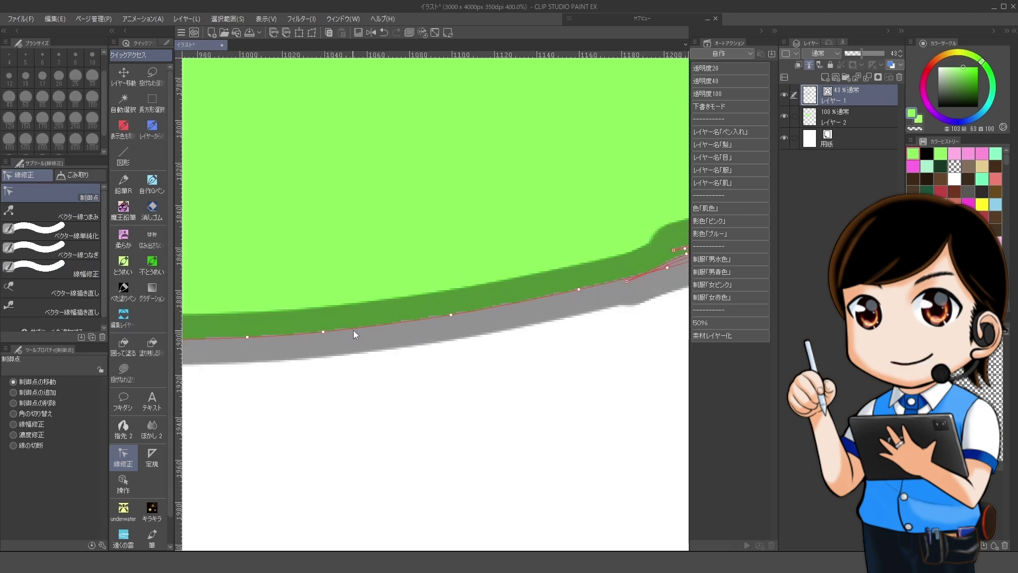
scroll(354, 333, down, 5)
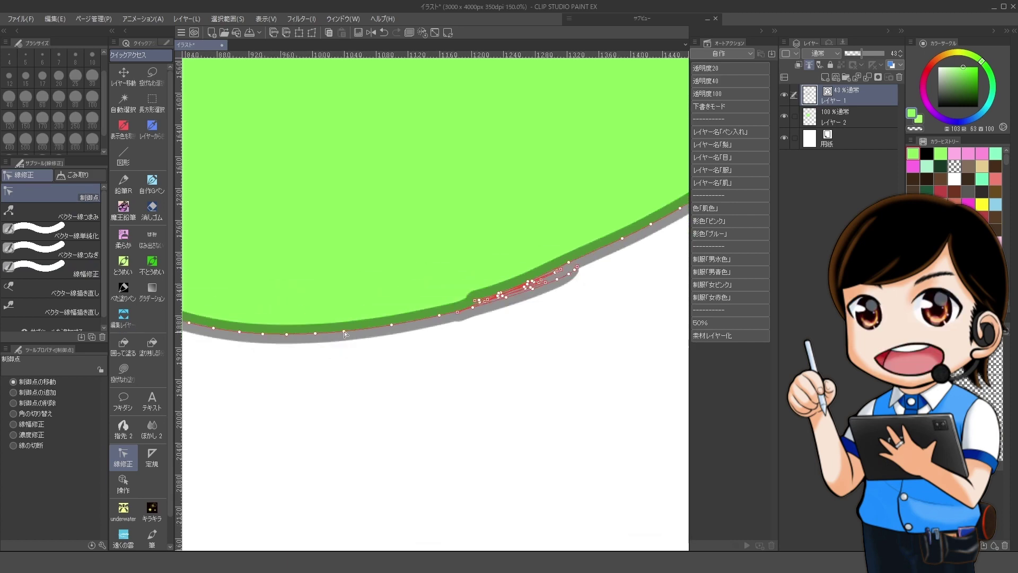